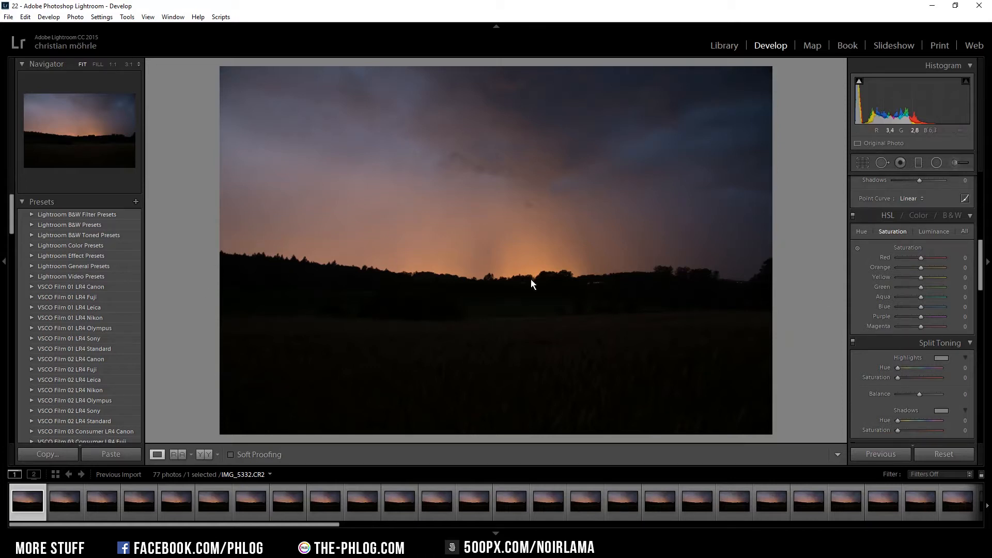
Remove chromatic aberration and enable the lens profile corrections for the photo
left_click_drag(981, 248, 971, 337)
left_click(911, 250)
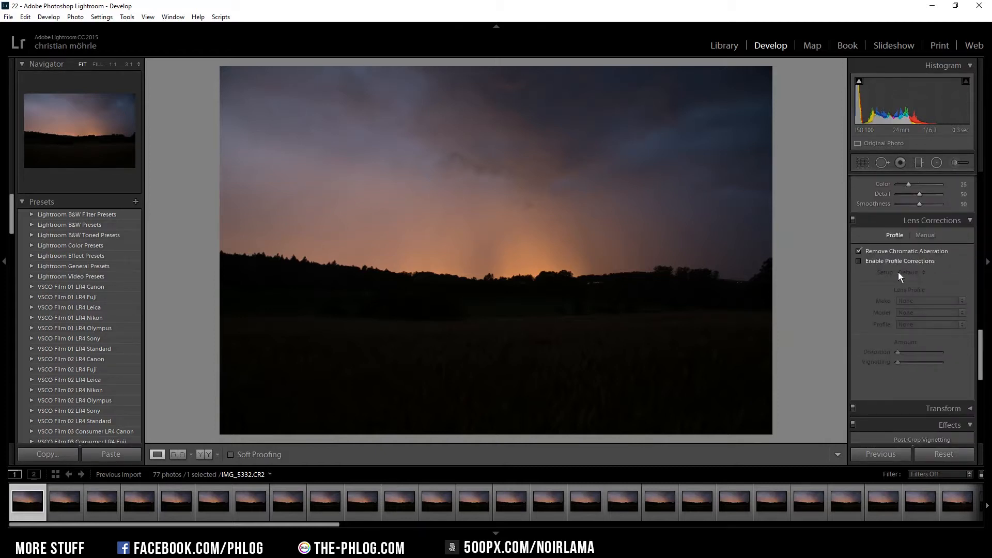
left_click(877, 262)
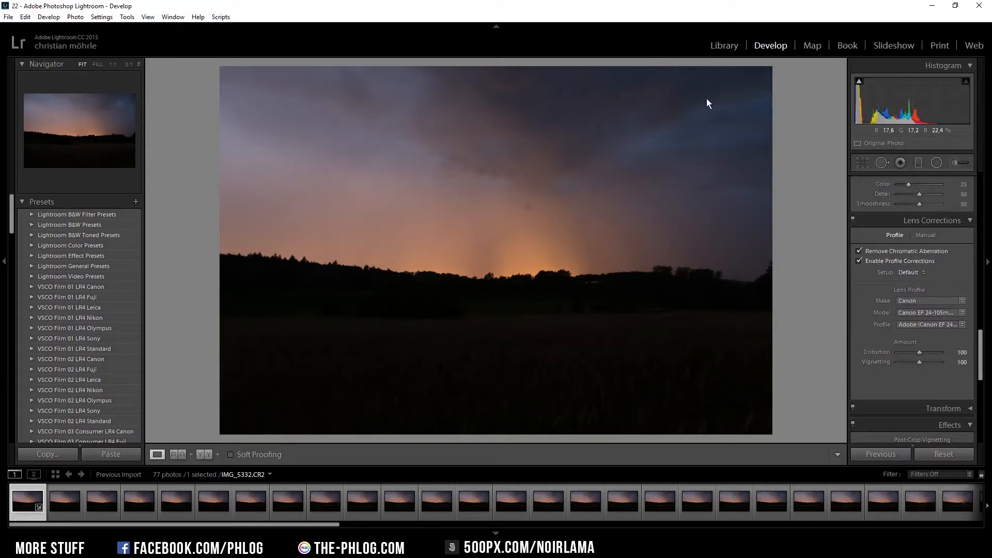
Set the photo's basic tone to exposure +0.60, highlights −55 and shadows +100
left_click_drag(981, 356, 983, 189)
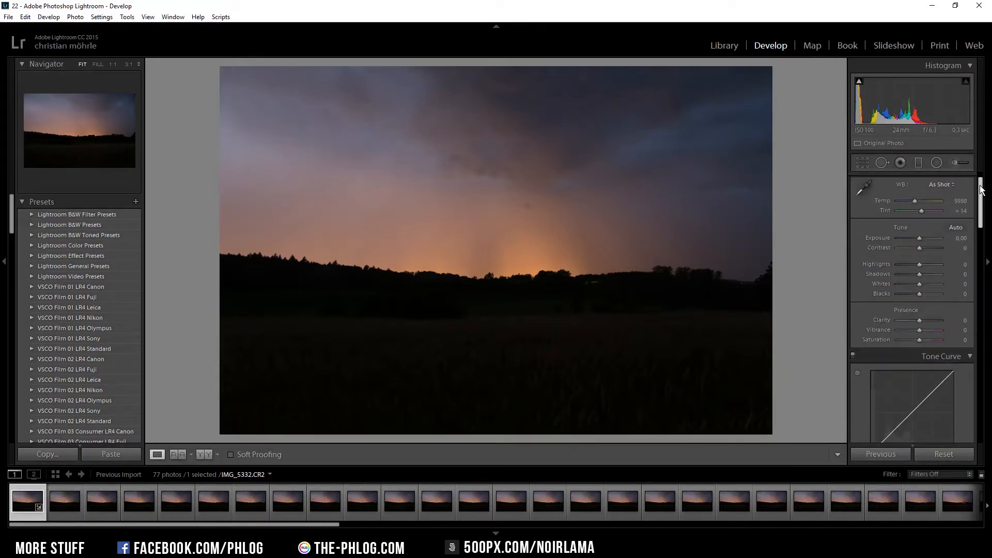
left_click_drag(919, 266, 922, 237)
scroll(922, 258, "up", 1)
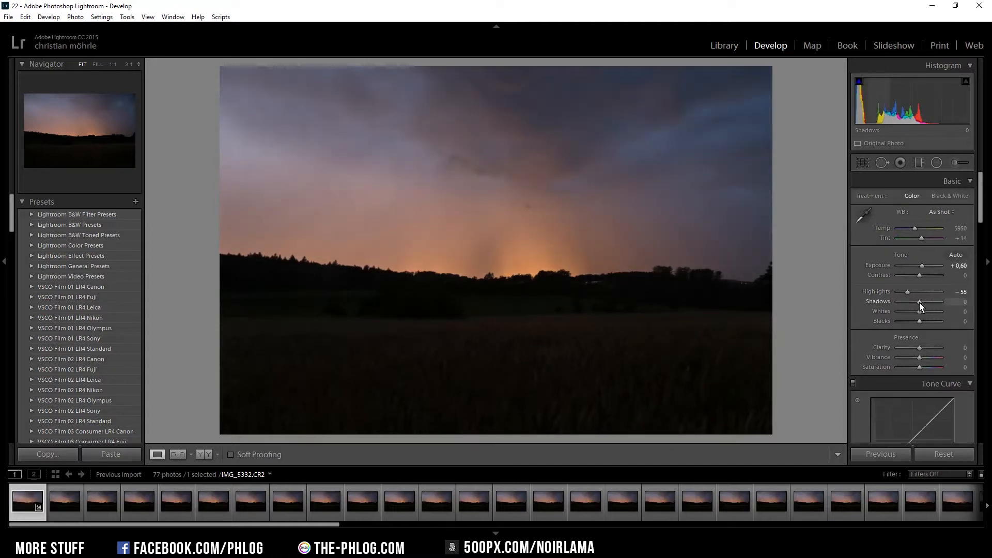
left_click_drag(919, 303, 945, 302)
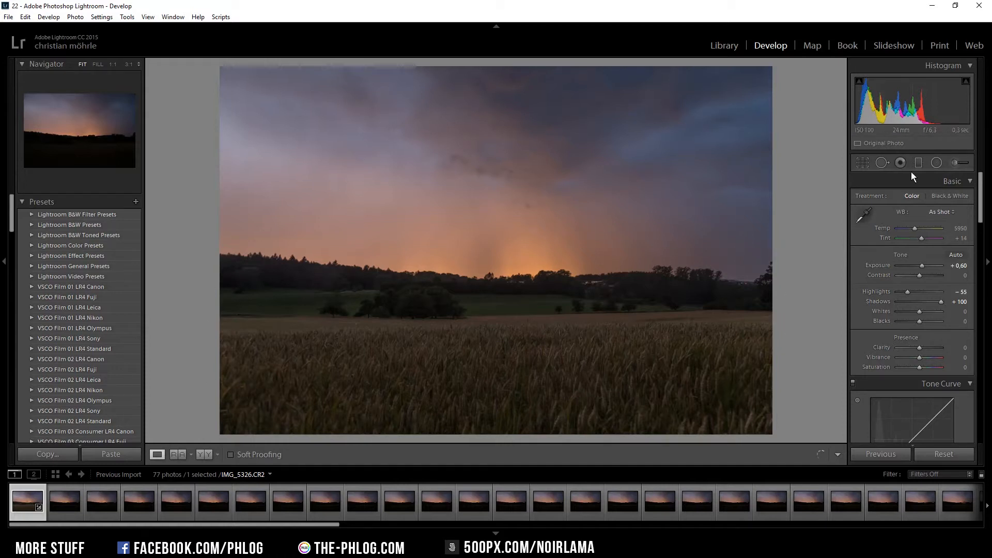
Add a graduated filter over the wheat field up to the tree line with exposure 1.06, blacks −17 and a slightly warmer temperature
left_click(918, 158)
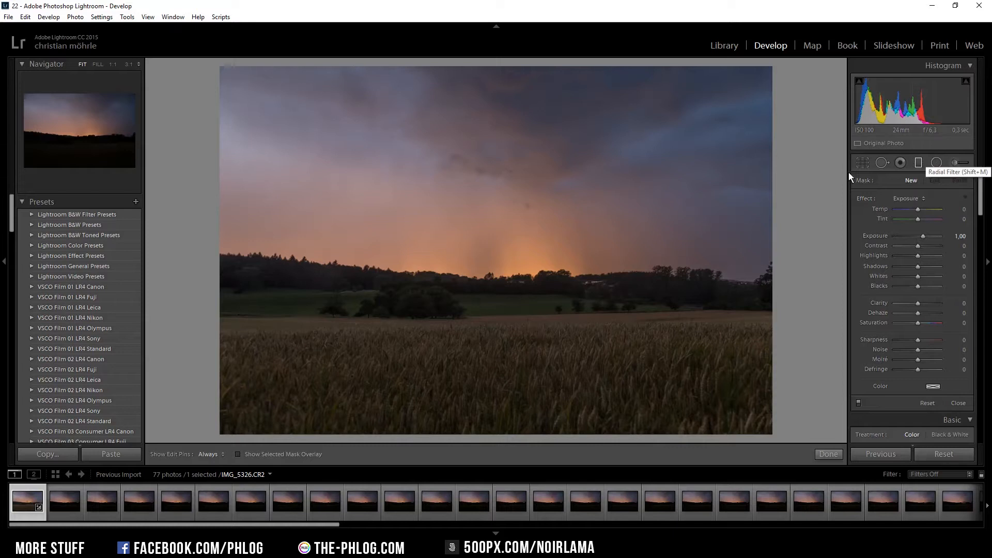
mouse_move(525, 350)
left_mouse_down()
mouse_move(505, 306)
mouse_move(506, 273)
left_mouse_up()
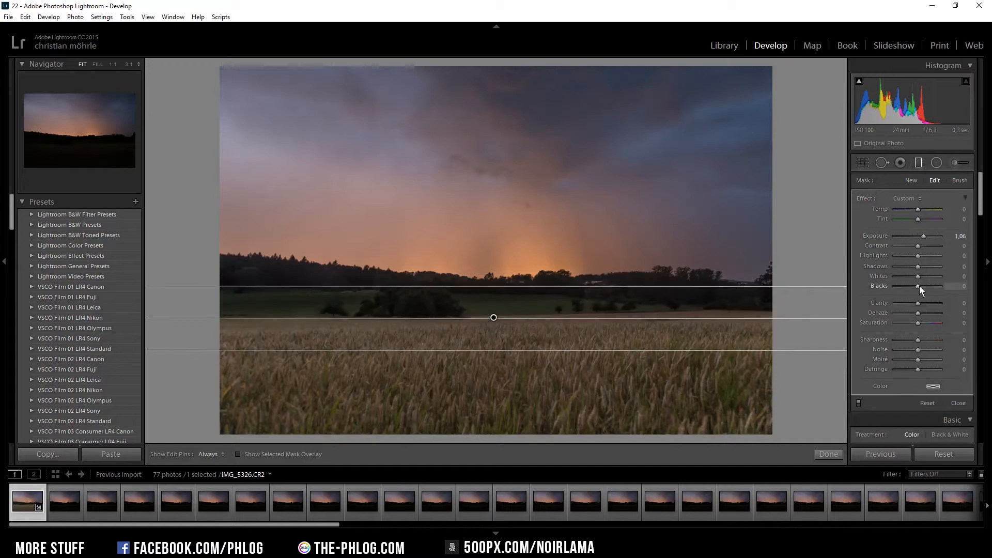
left_click_drag(920, 287, 916, 286)
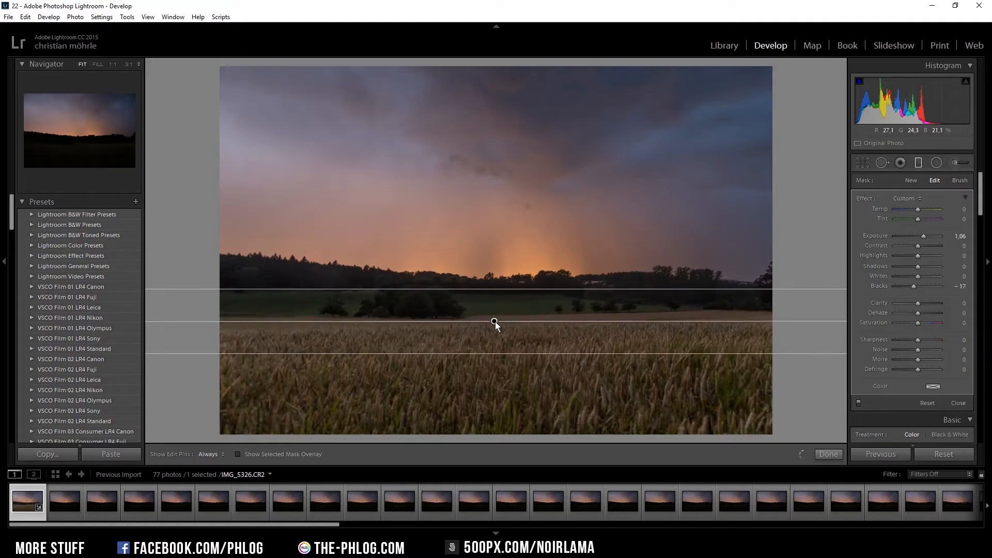
left_click_drag(495, 321, 495, 321)
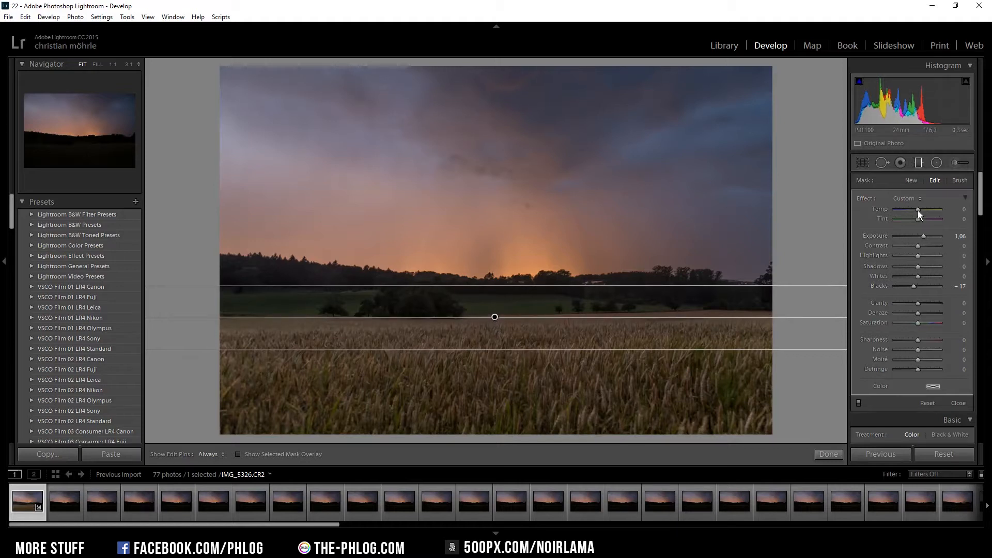
left_click_drag(918, 209, 922, 209)
left_click(923, 212)
left_click(918, 164)
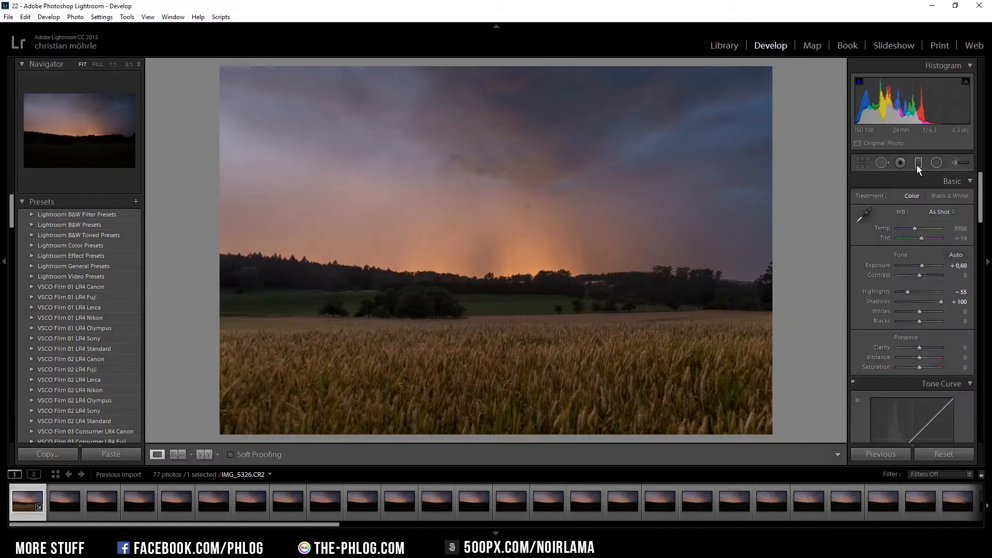
Add a second graduated filter over the wheat field with exposure 0, clarity 33 and raised highlights
left_click(918, 163)
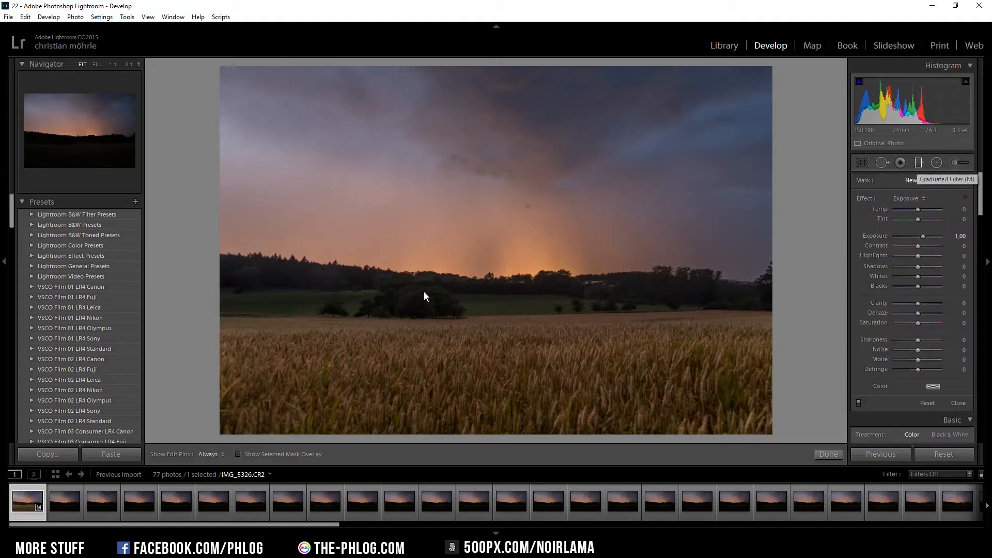
mouse_move(491, 317)
left_mouse_down()
mouse_move(505, 326)
mouse_move(503, 314)
left_mouse_up()
double_click(924, 237)
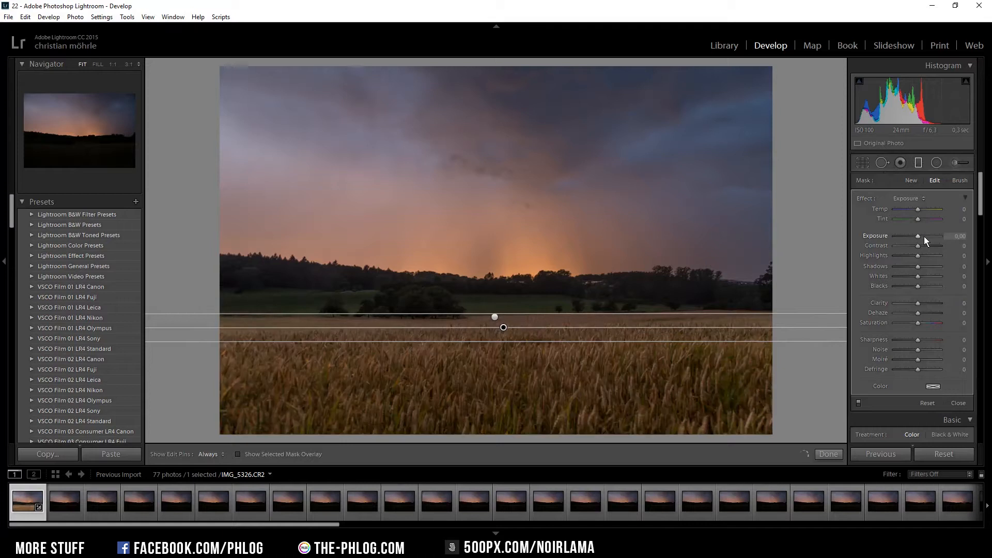
left_click_drag(916, 305, 925, 303)
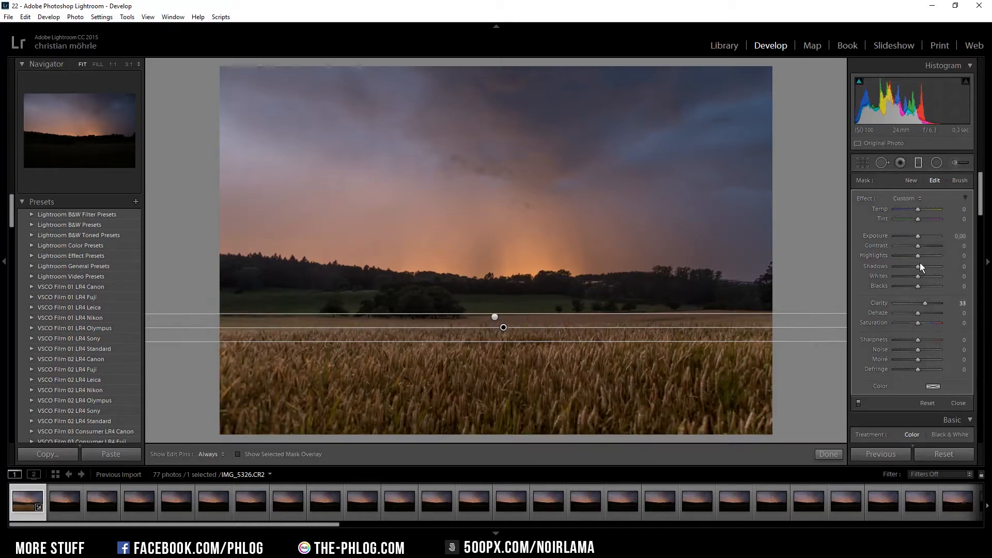
left_click_drag(918, 255, 928, 255)
left_click(919, 163)
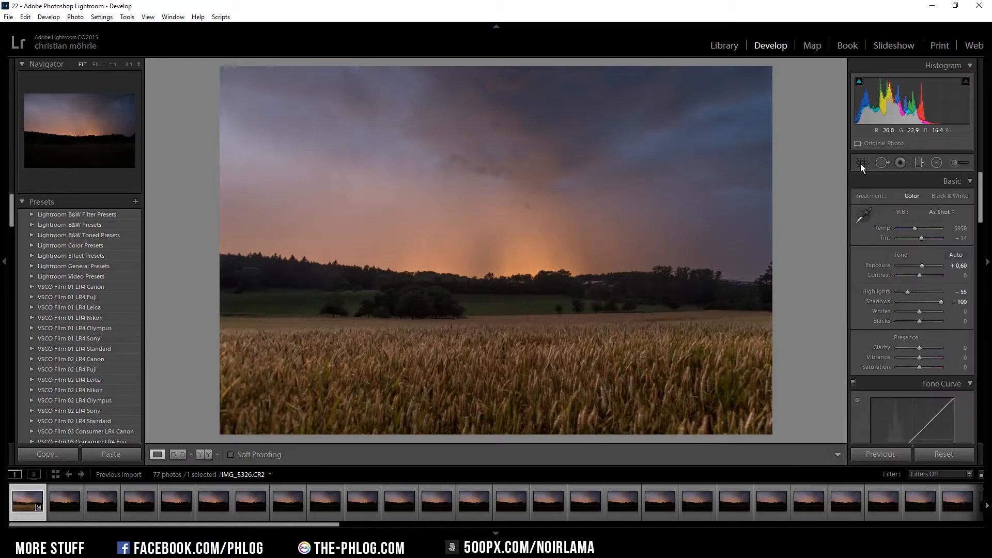
Add a graduated filter over the sky down to the horizon with exposure 0 and clarity 100
left_click(919, 163)
left_click_drag(468, 236, 467, 282)
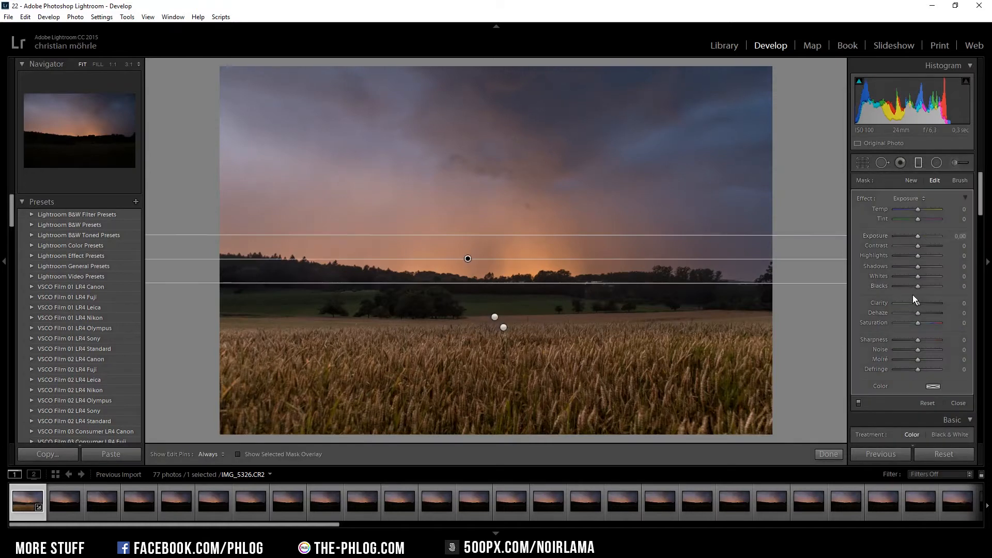
left_click_drag(920, 304, 964, 306)
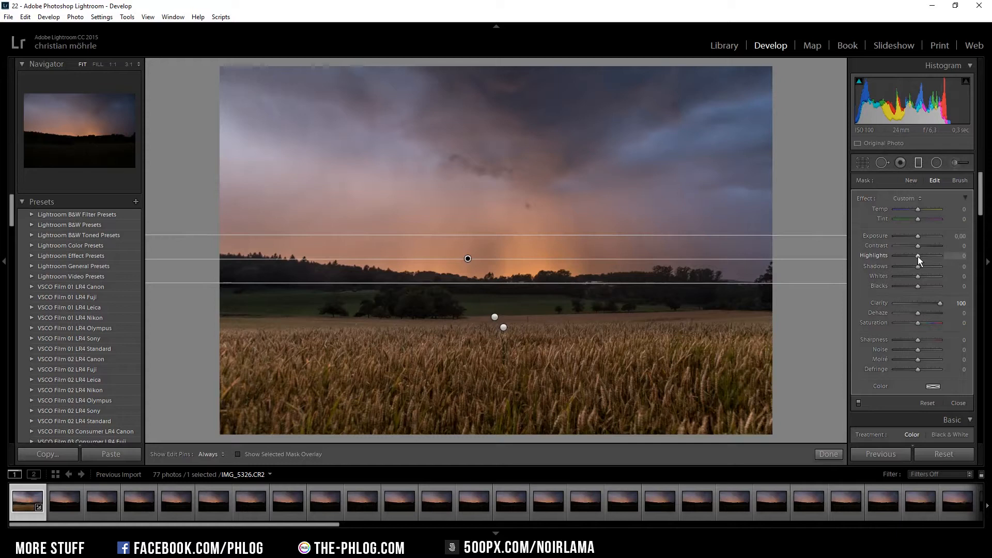
Set the sky filter's contrast to 52, highlights −22, whites 22, blacks −13 and temperature 10, and raise its noise reduction
left_click_drag(917, 257, 909, 255)
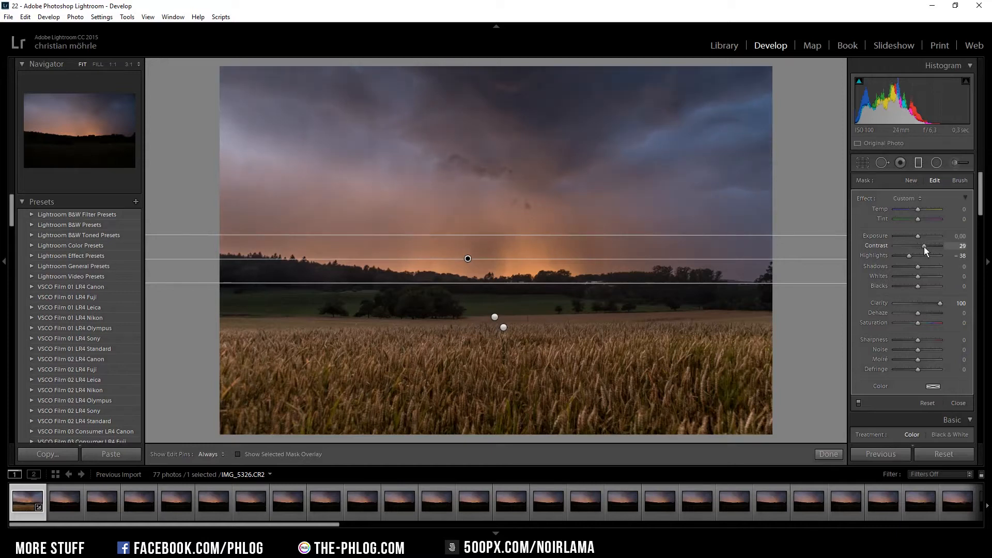
left_click_drag(927, 247, 930, 247)
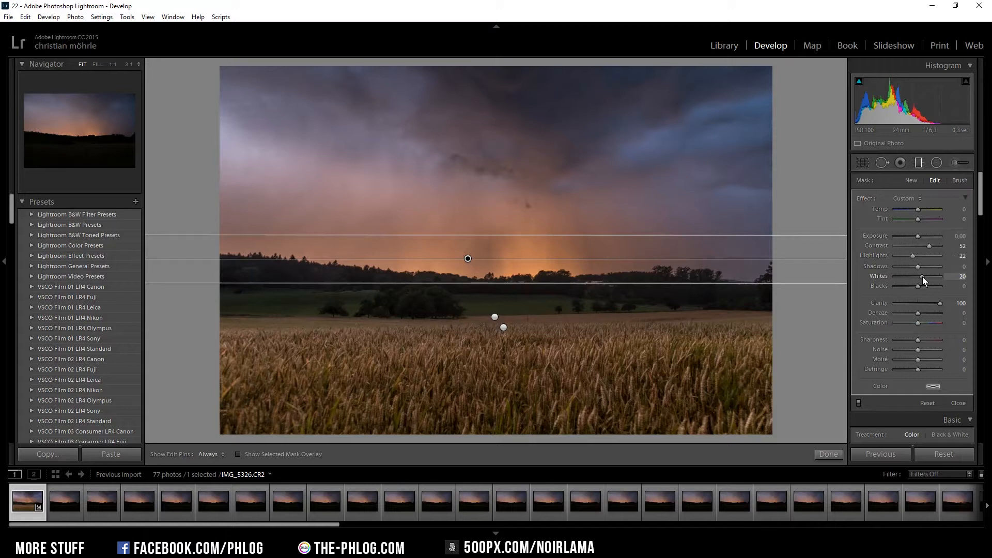
left_click_drag(922, 277, 924, 277)
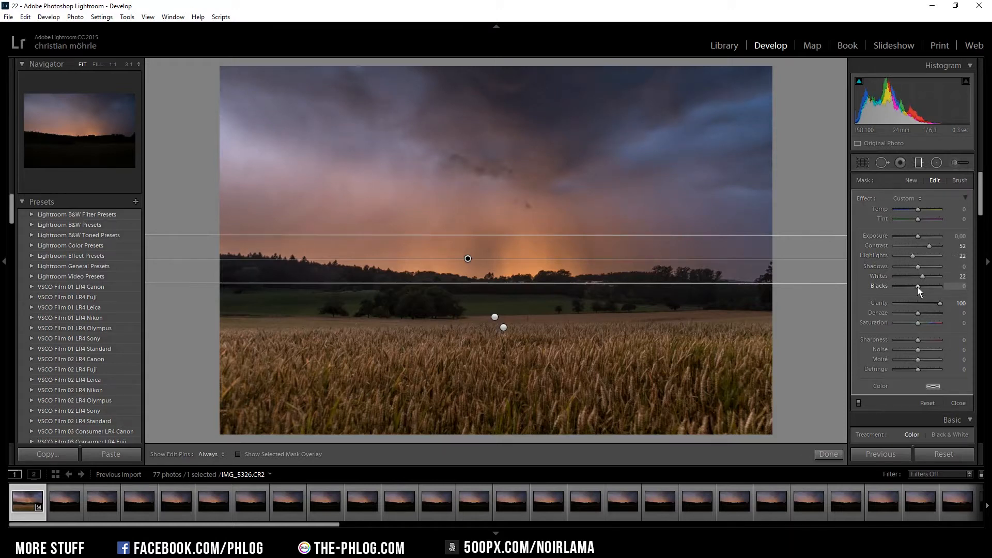
left_click_drag(919, 288, 916, 287)
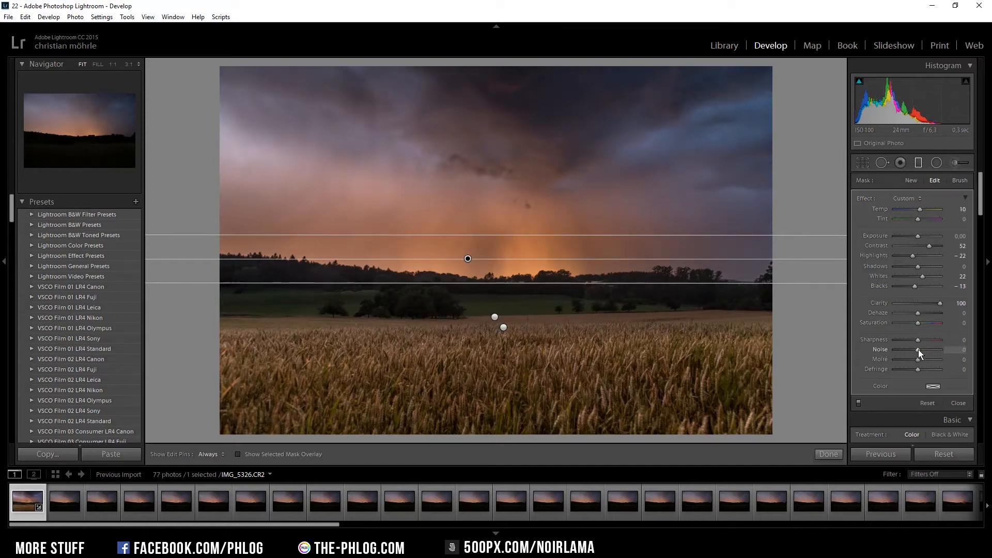
left_click_drag(919, 349, 925, 350)
key("m")
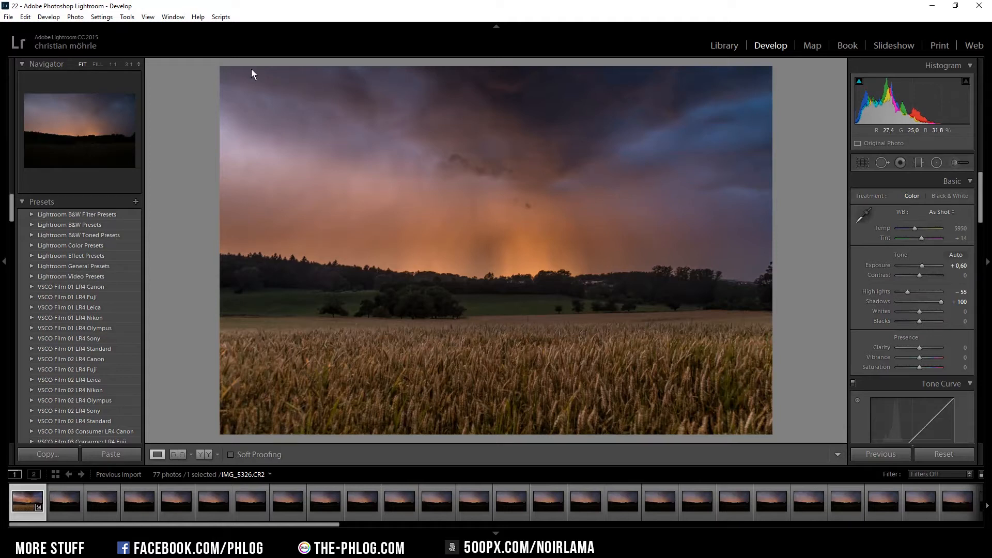
Add another graduated filter over the upper clouds with exposure 0 and clarity about 61
left_click(919, 162)
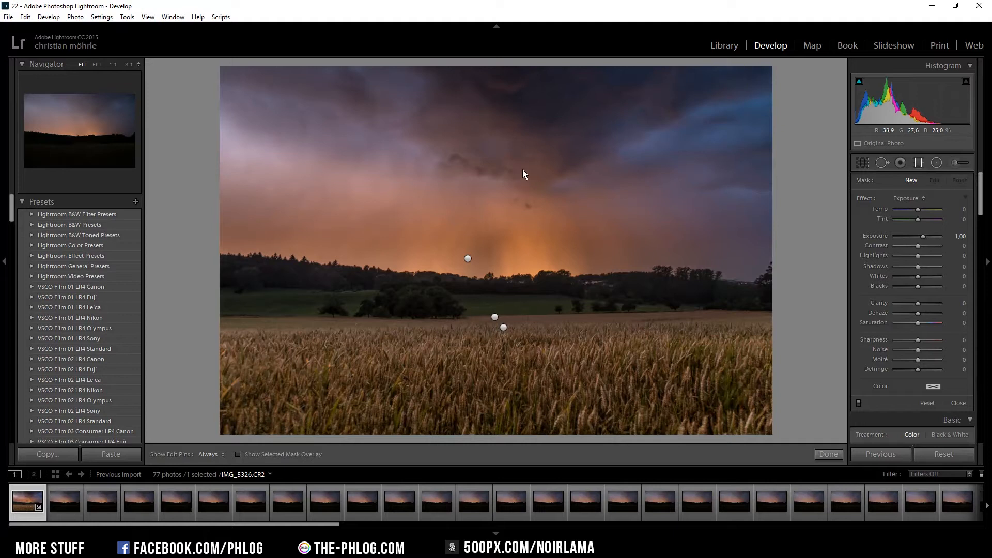
left_click_drag(512, 175, 512, 213)
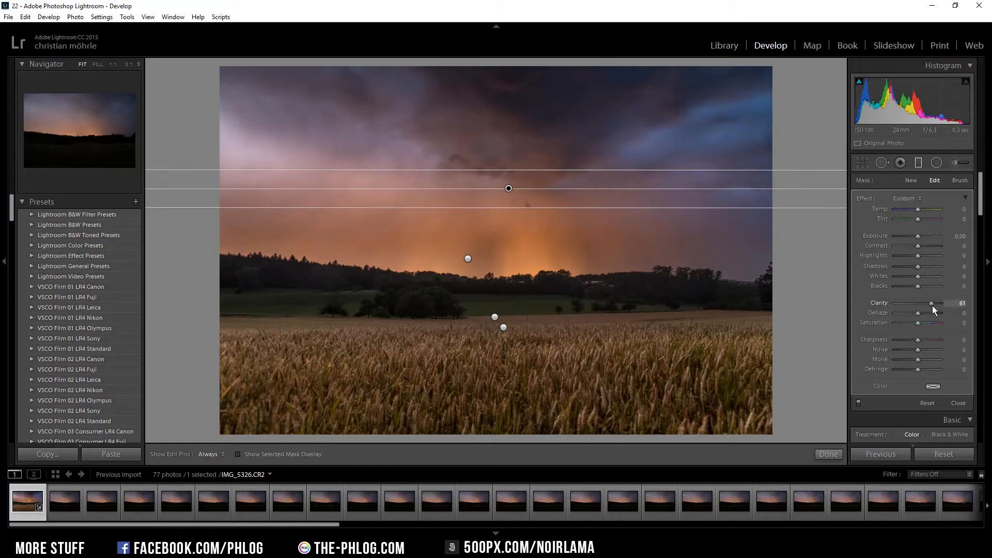
key("m")
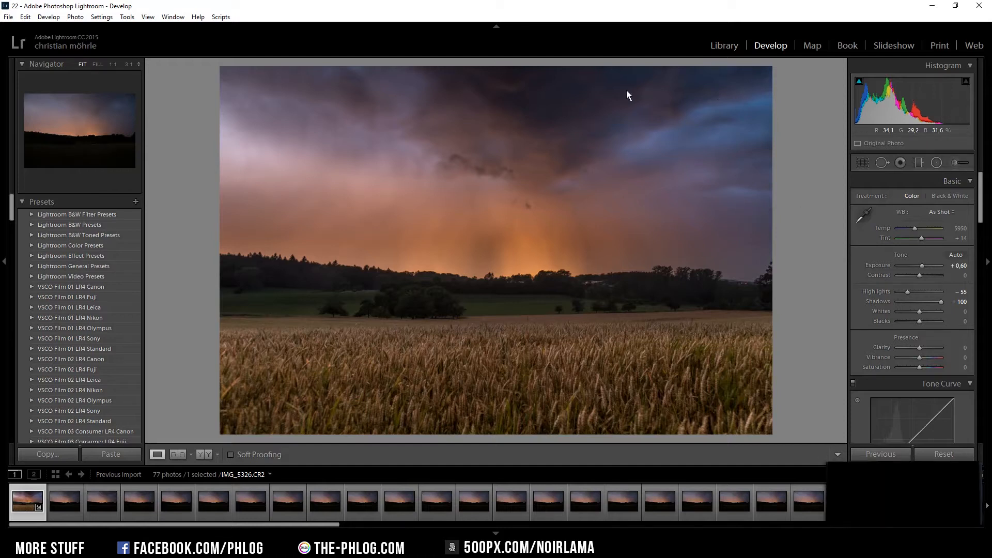
Add an elliptical radial filter over the blue clouds on the right of the sky and brighten its exposure slightly
left_click(936, 165)
left_click_drag(662, 106, 814, 168)
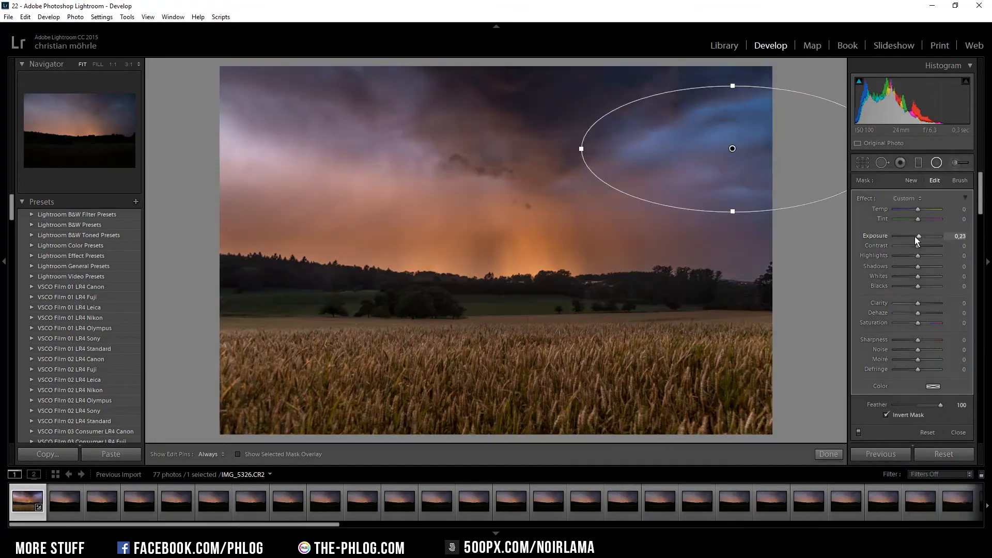
left_click_drag(917, 236, 922, 239)
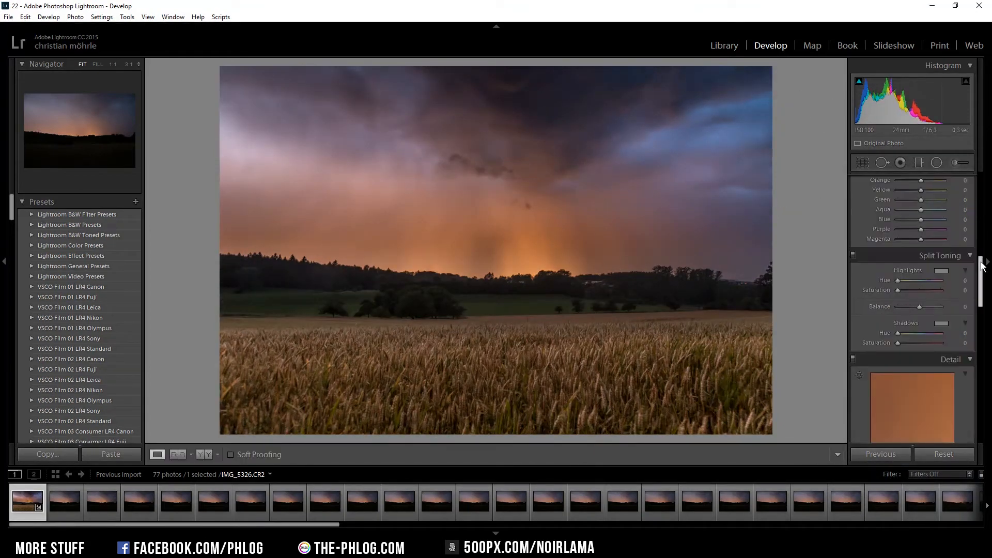
Split-tone the highlights with a warm orange of hue 31 and saturation 19
mouse_move(983, 265)
left_mouse_down()
mouse_move(983, 254)
mouse_move(984, 271)
left_mouse_up()
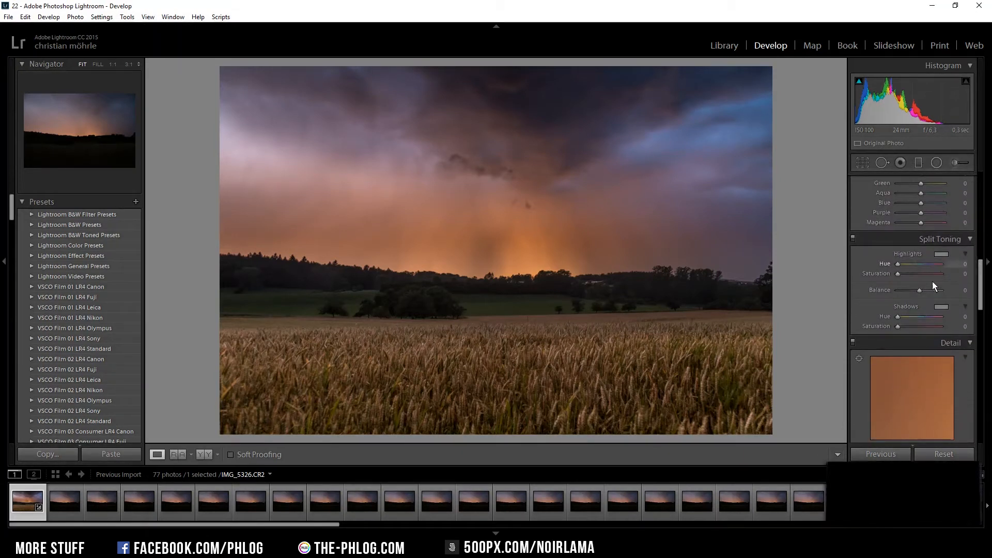
left_click(944, 256)
left_click(940, 256)
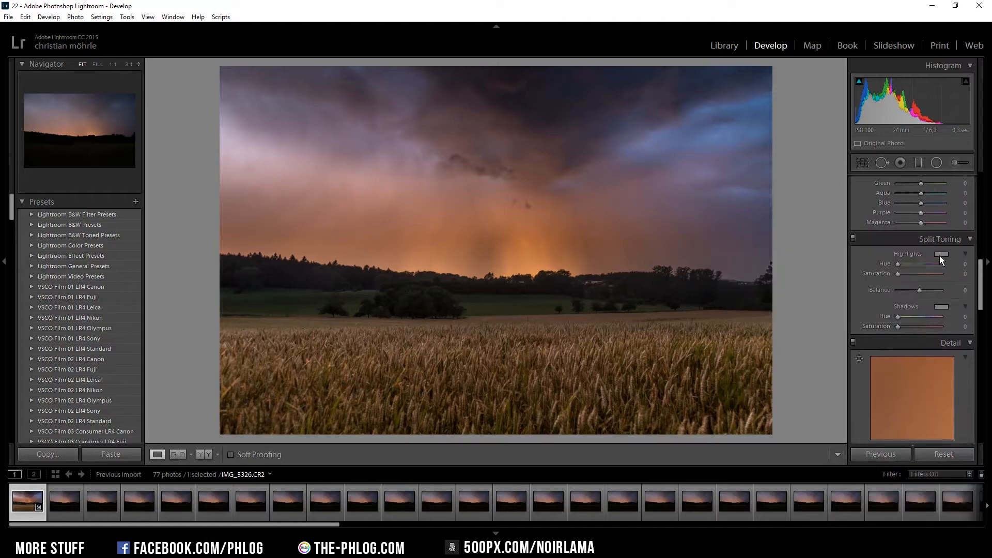
left_click(940, 256)
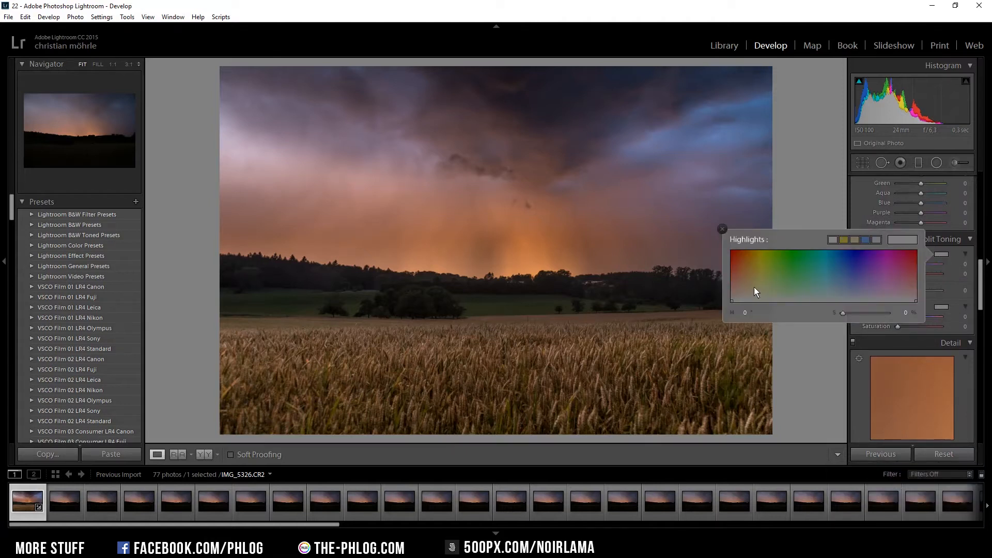
left_click_drag(754, 287, 746, 290)
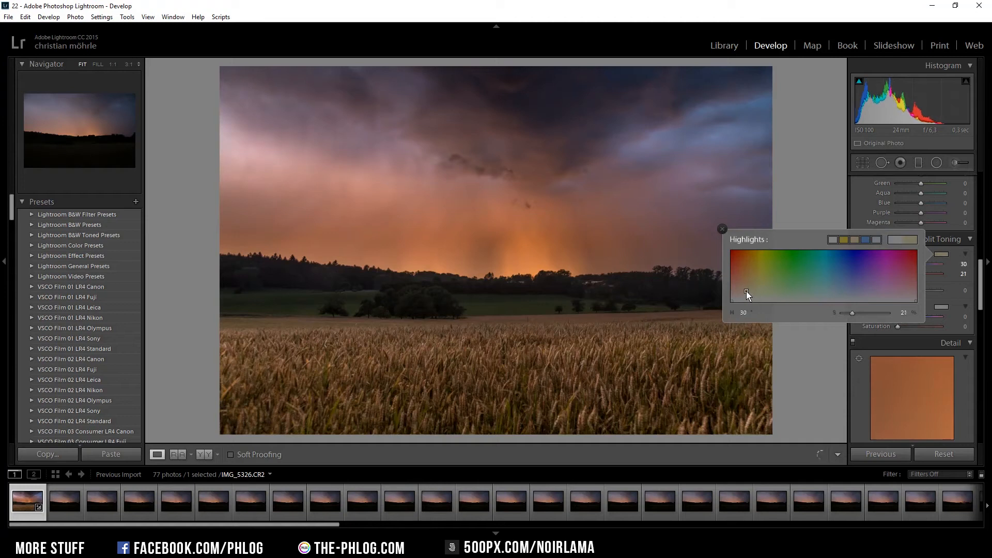
Split-tone the shadows with a faint purple of hue 276 and saturation 4
left_click(944, 306)
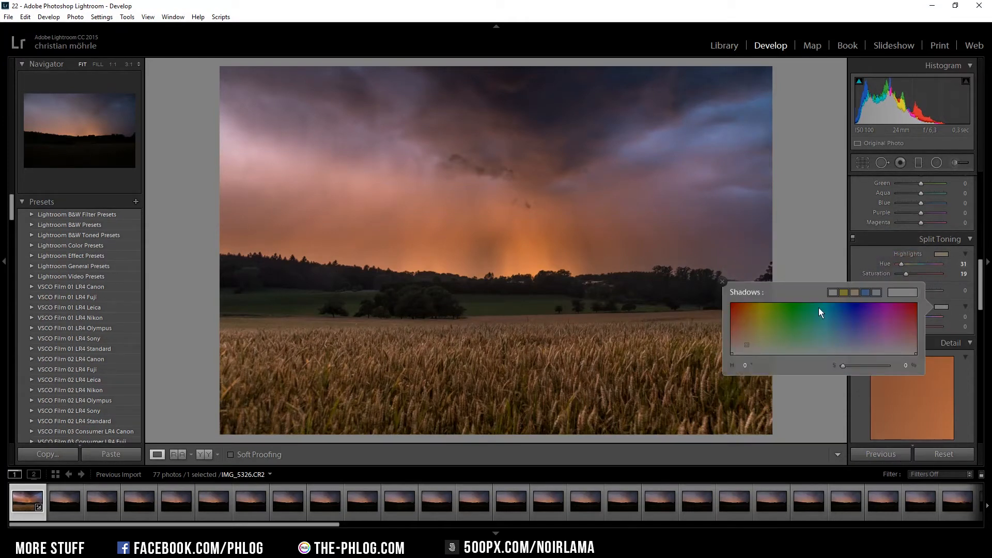
mouse_move(849, 344)
left_mouse_down()
mouse_move(879, 360)
mouse_move(873, 350)
left_mouse_up()
left_click_drag(868, 354, 866, 356)
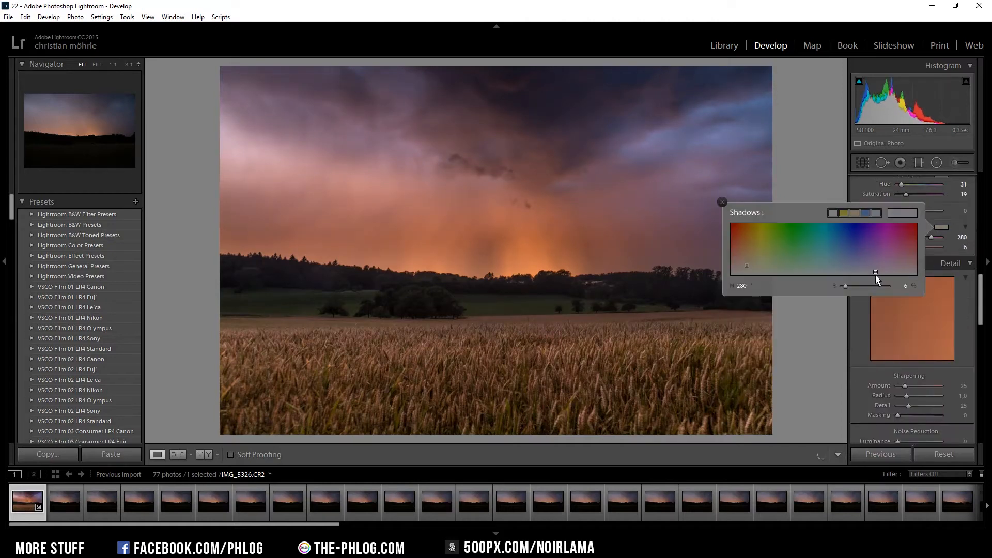
left_click_drag(876, 276, 874, 273)
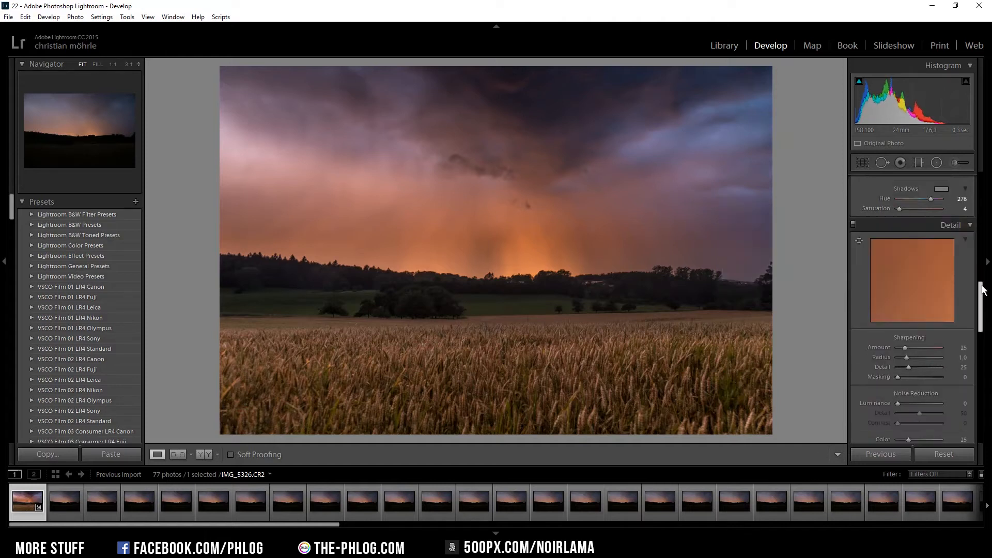
left_click_drag(984, 291, 984, 297)
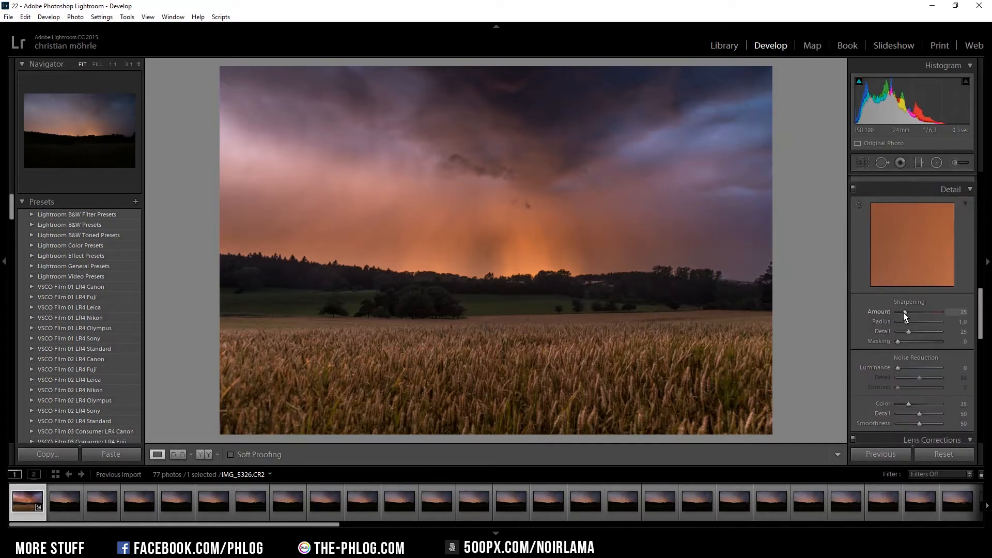
scroll(921, 316, "down", 5)
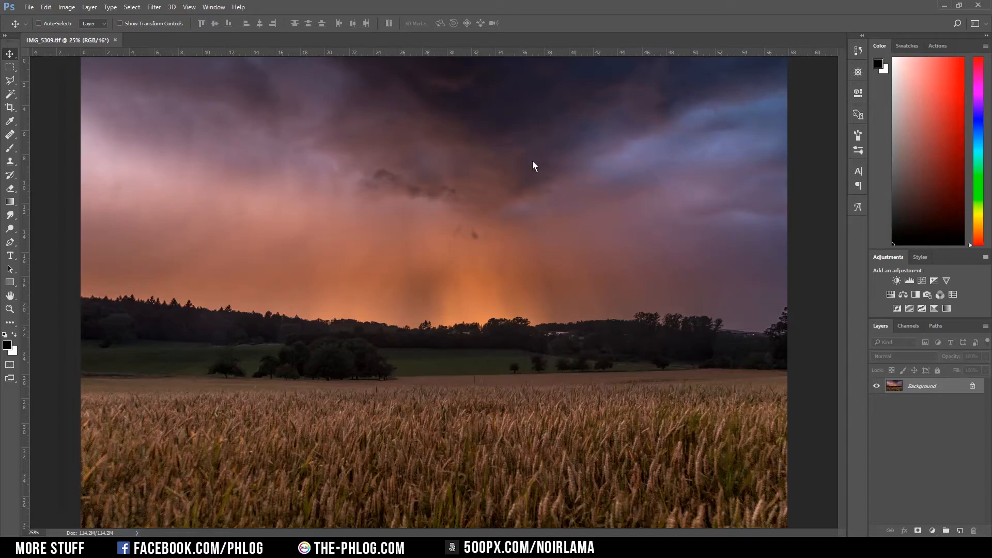
Remove the dust spots from the sky with the Spot Healing Brush, using a brush diameter of about 76 px
scroll(585, 207, "up", 5)
left_click(10, 136)
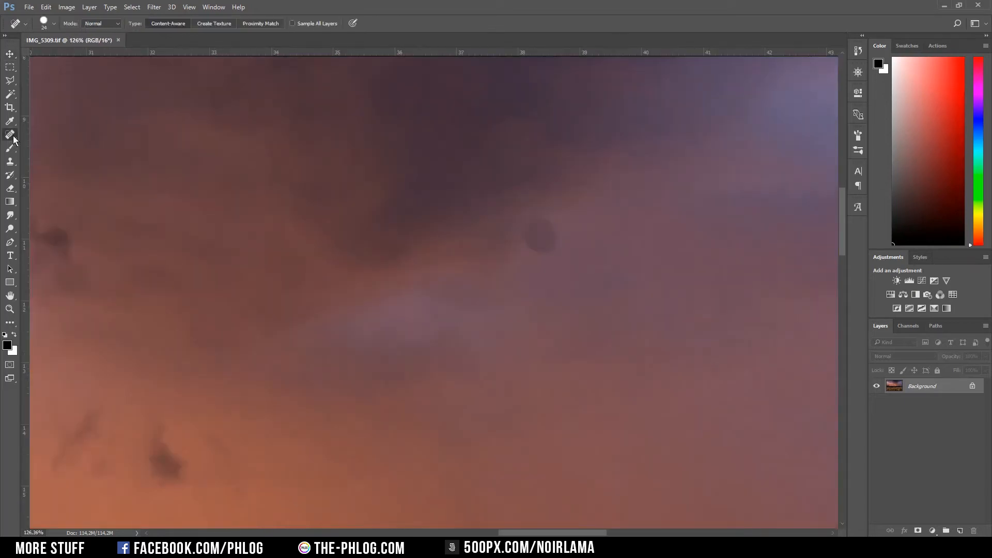
right_click(8, 137)
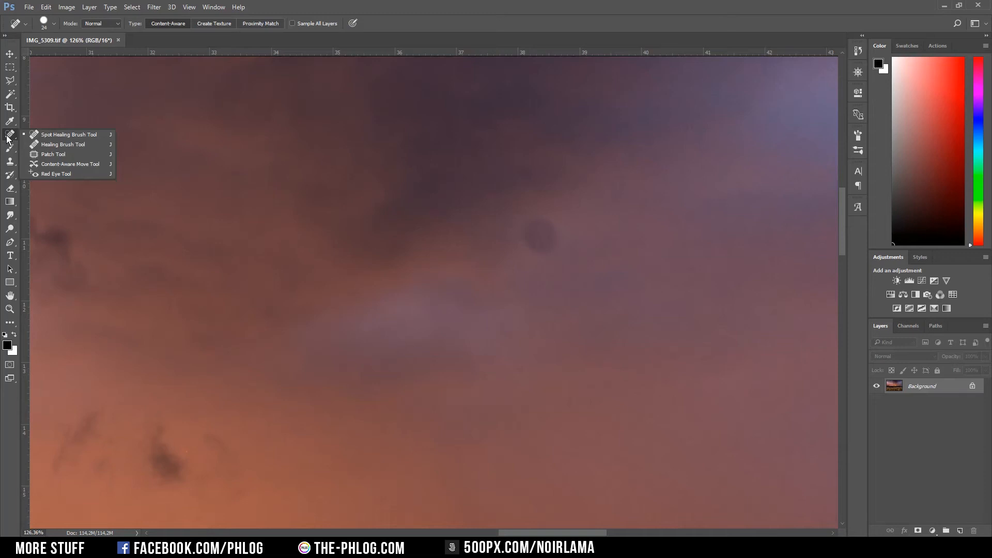
left_click(66, 135)
right_click(516, 234)
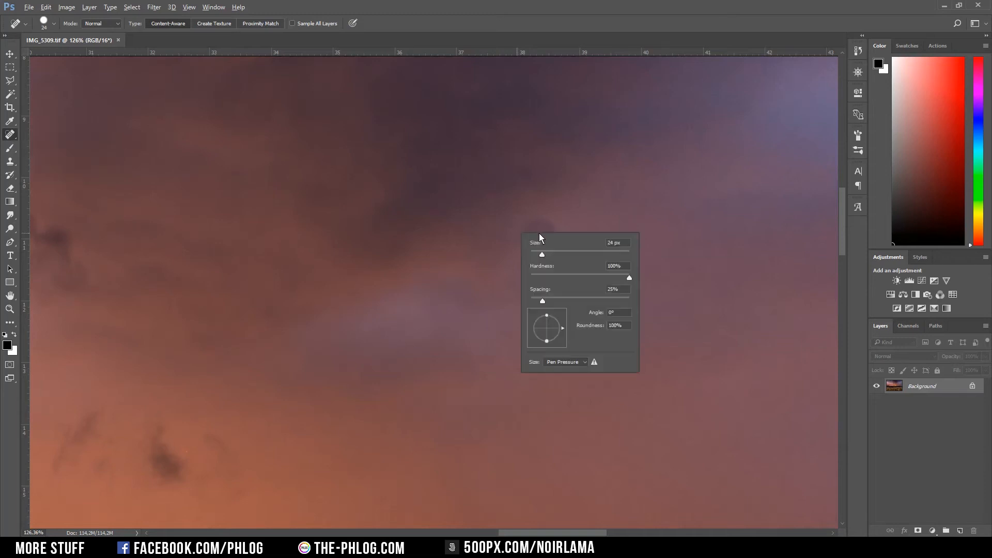
left_click(526, 224)
mouse_move(530, 236)
left_mouse_down()
mouse_move(562, 233)
mouse_move(537, 238)
left_mouse_up()
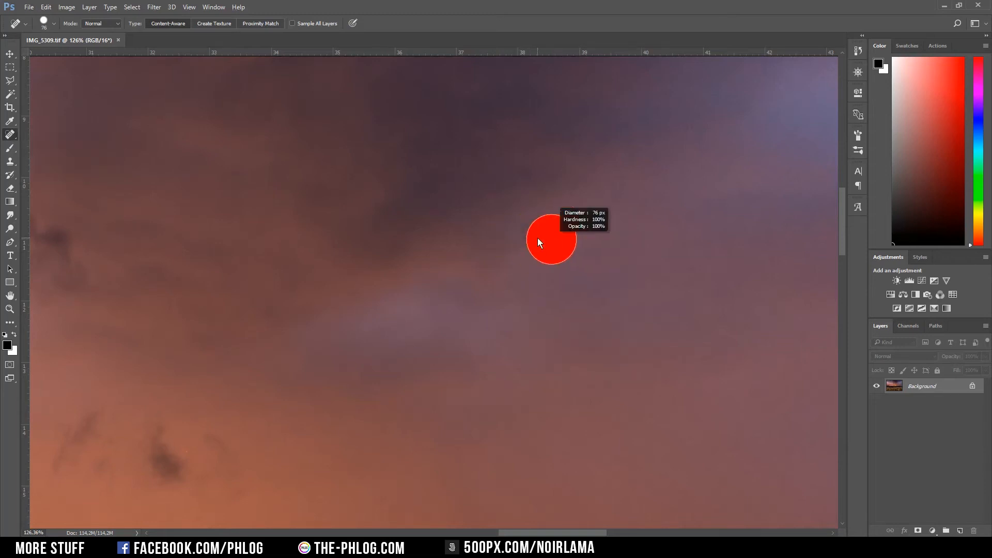
left_click(542, 232)
scroll(554, 382, "down", 8)
left_click_drag(554, 387, 468, 415)
key("ctrl+0")
Apply a strong Polarization filter with Color Efex Pro 4 and add a layer mask to the resulting layer
left_click(153, 7)
left_click(153, 7)
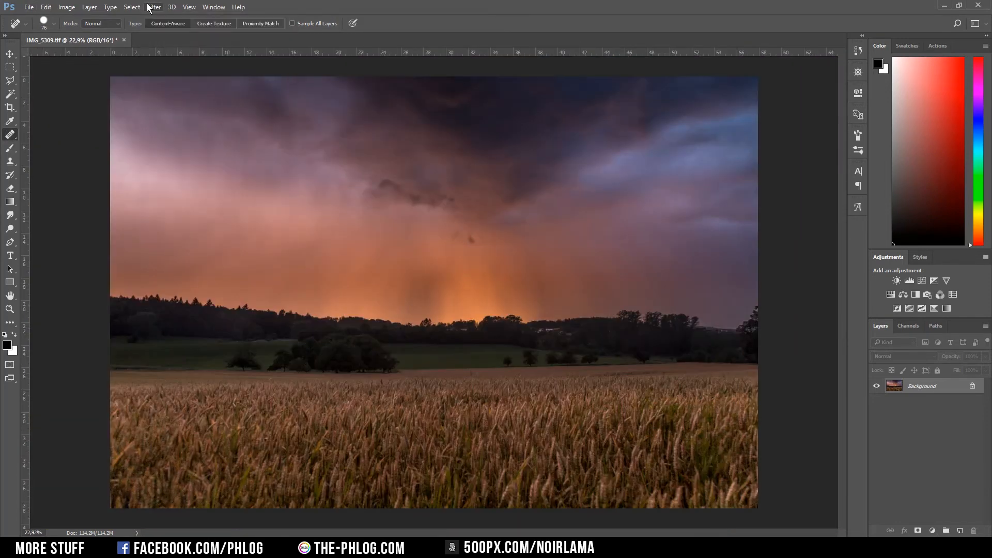
left_click(149, 7)
mouse_move(202, 223)
left_click(334, 233)
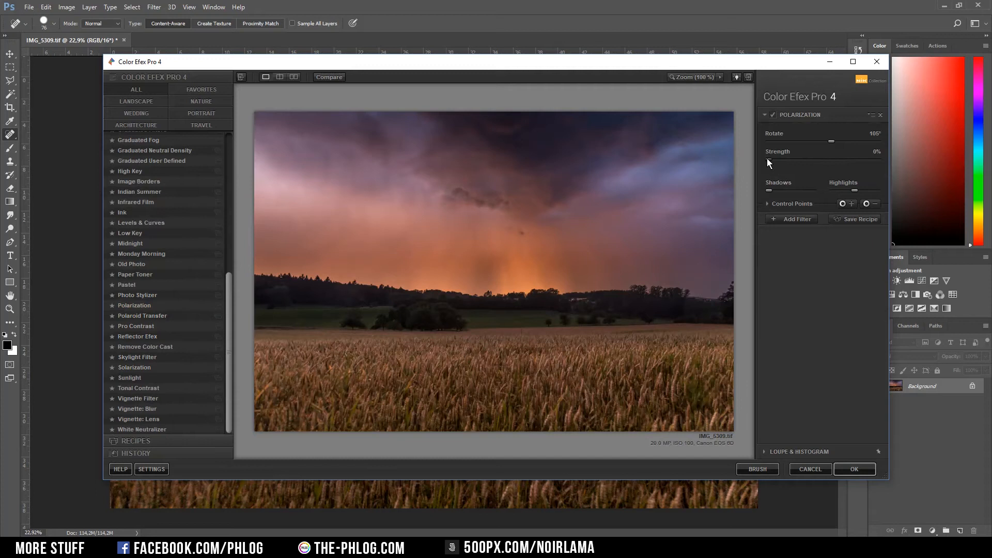
left_click_drag(768, 160, 808, 163)
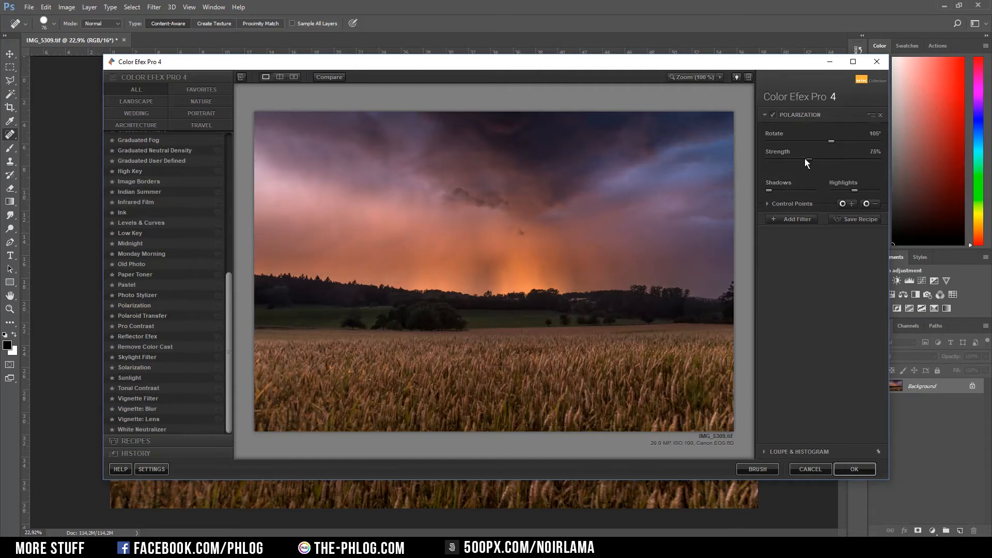
left_click_drag(817, 159, 880, 159)
left_click(860, 469)
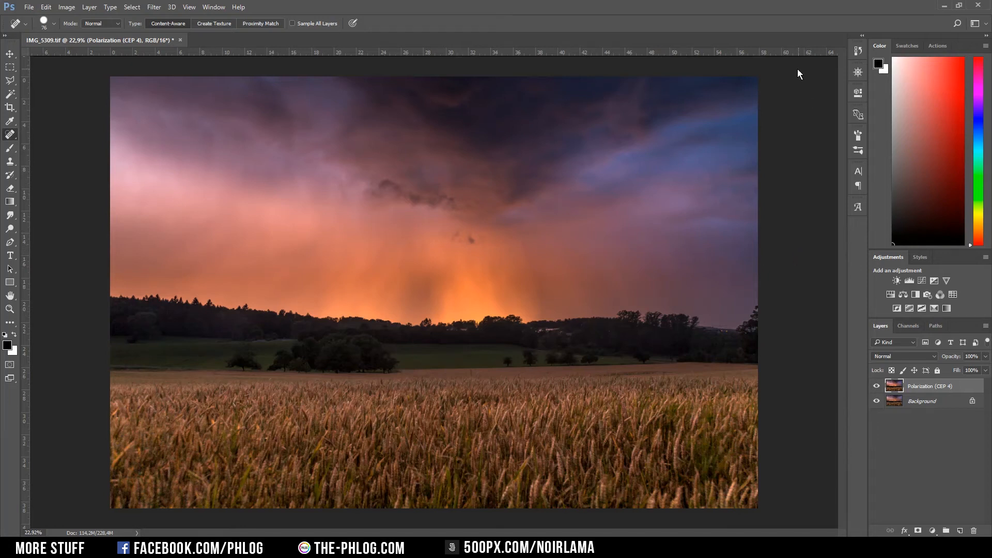
left_click(918, 531)
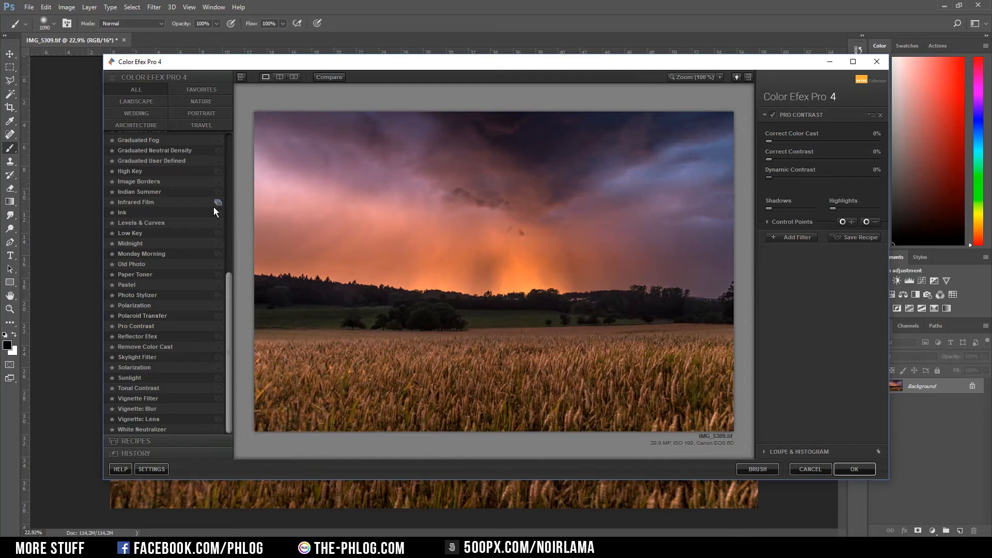
Apply the Pro Contrast filter in Color Efex Pro 4 with dynamic contrast at 40%
left_click(181, 327)
left_click_drag(769, 177, 813, 179)
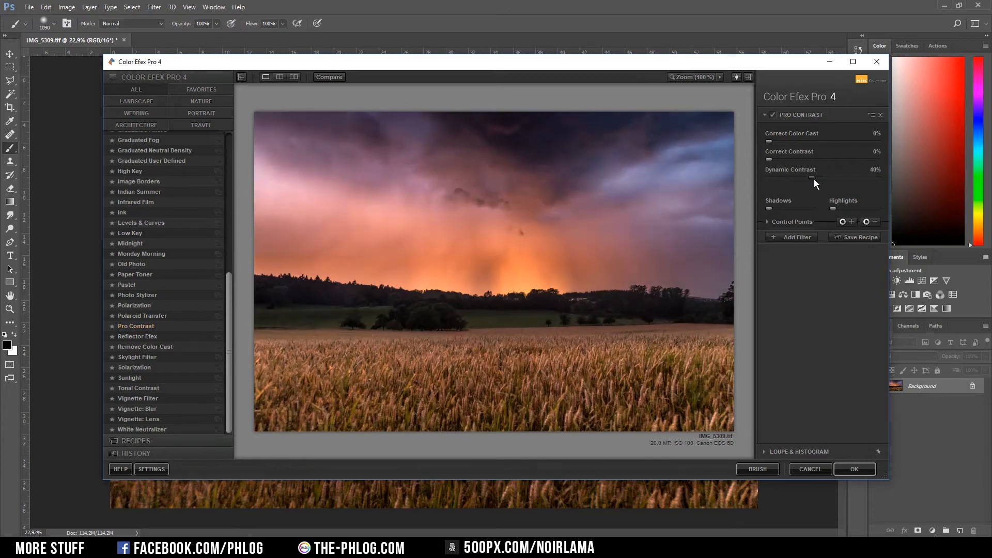
left_click(856, 469)
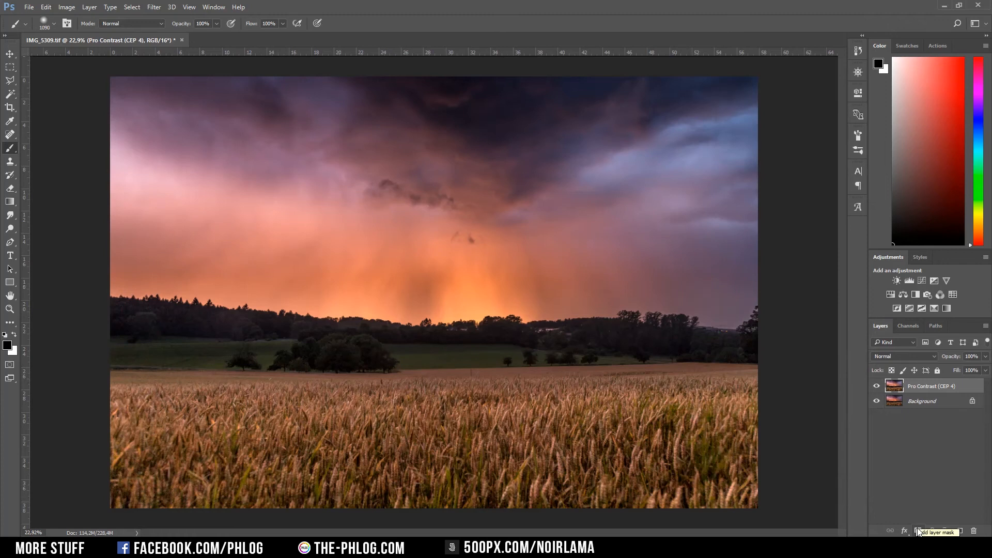
Add an inverted mask to the Pro Contrast layer and paint the effect back over the wheat field and blue clouds
left_click(918, 530)
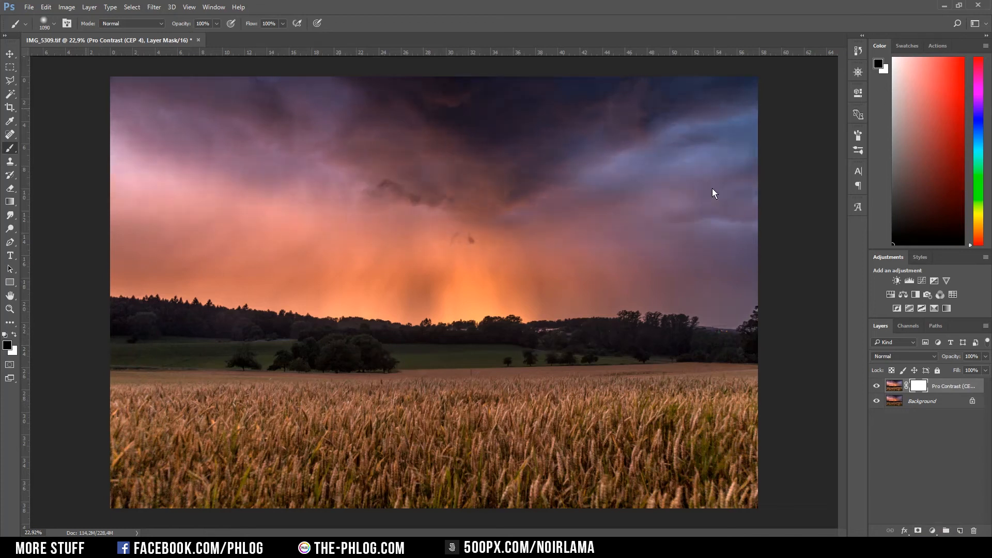
key("ctrl+i")
key("x")
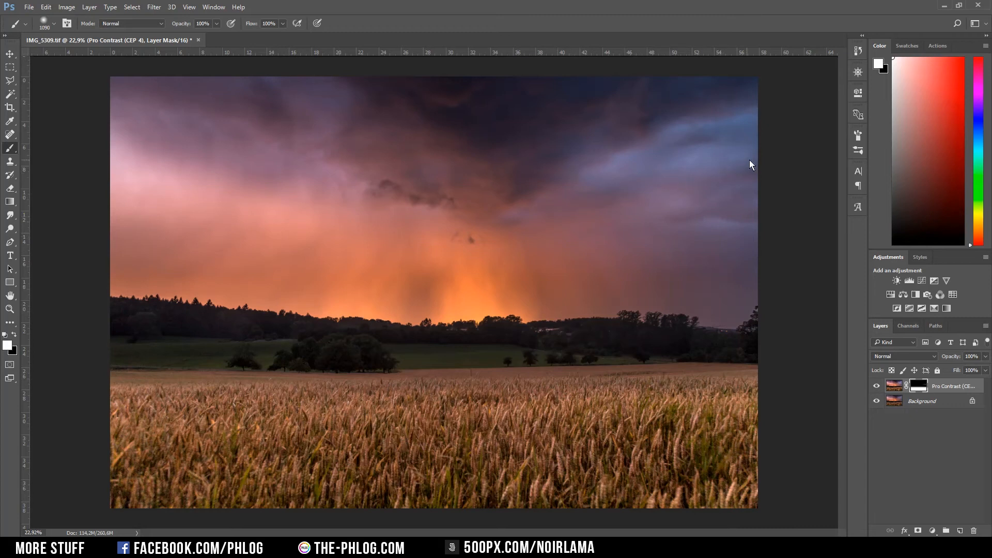
mouse_move(618, 178)
left_mouse_down()
mouse_move(681, 155)
mouse_move(805, 139)
left_mouse_up()
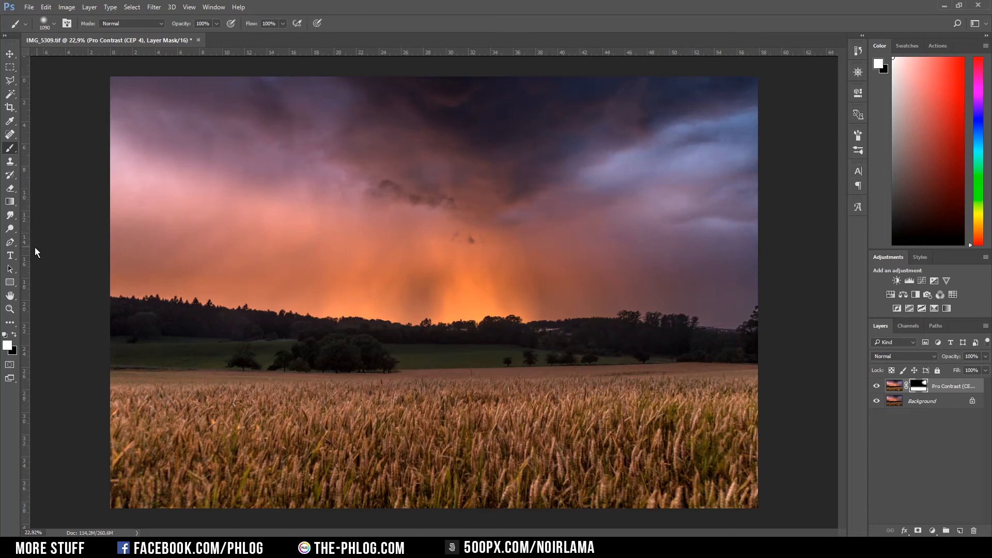
left_click(13, 335)
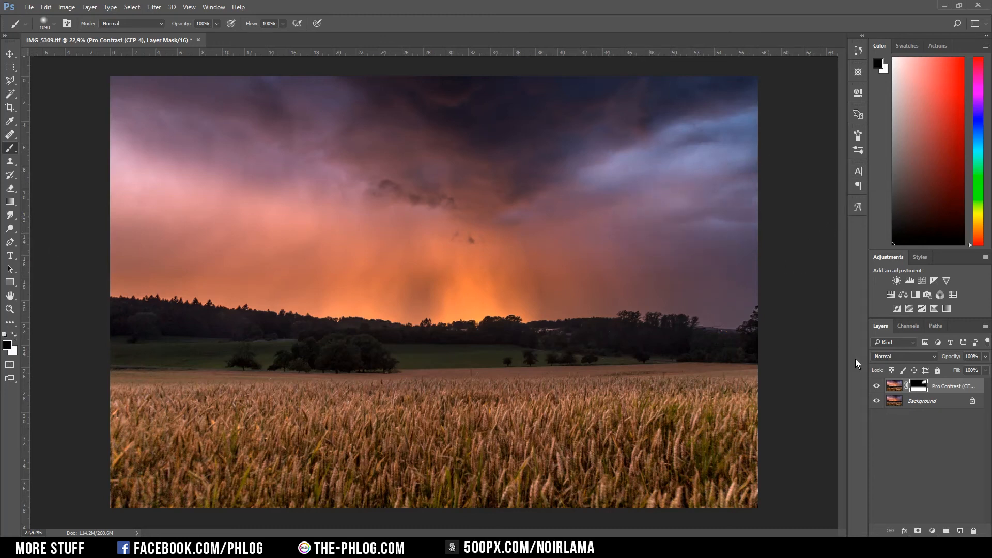
Compare the photo with and without the Pro Contrast layer and merge it into the background
left_click(875, 387)
left_click(875, 386)
key("ctrl+e")
Crop away the lower strip of the wheat field
key("v")
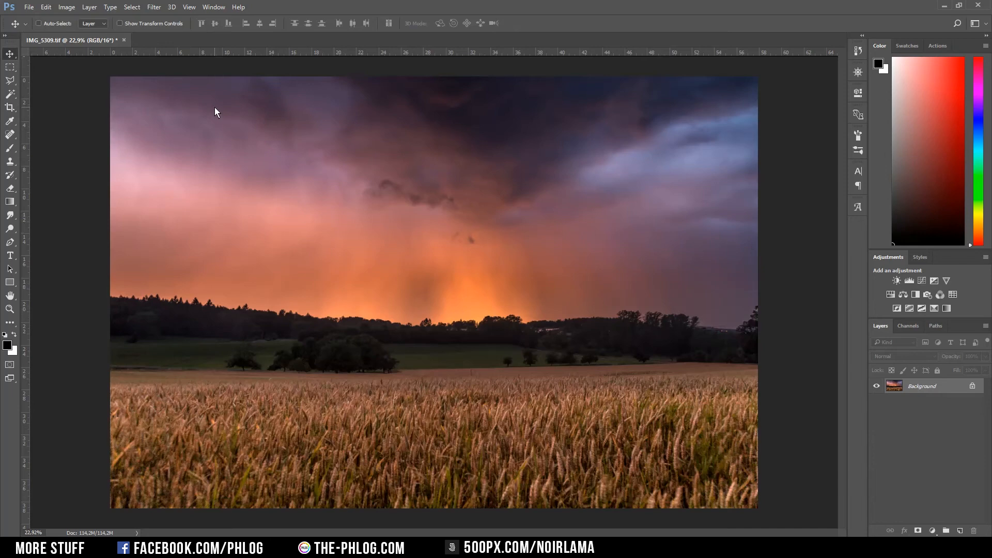
key("c")
left_click_drag(453, 508, 451, 475)
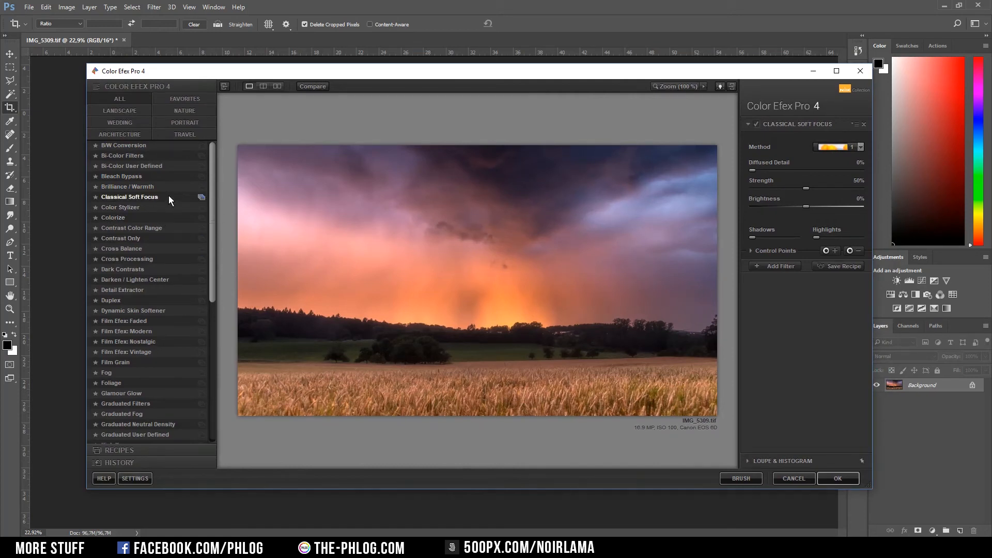
Apply Classical Soft Focus in Color Efex Pro 4 and mask it off the trees, field and dark central clouds
left_click(846, 147)
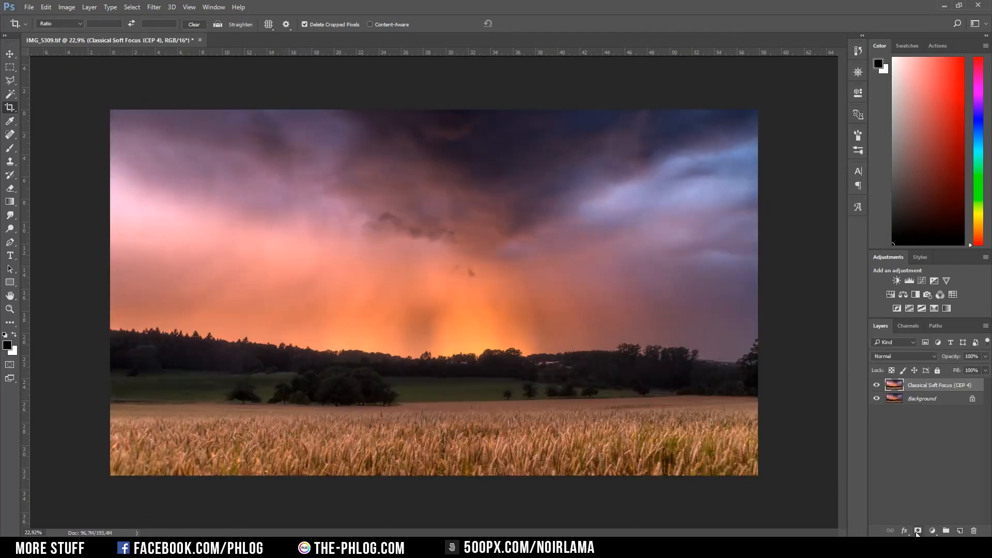
left_click(918, 531)
key("b")
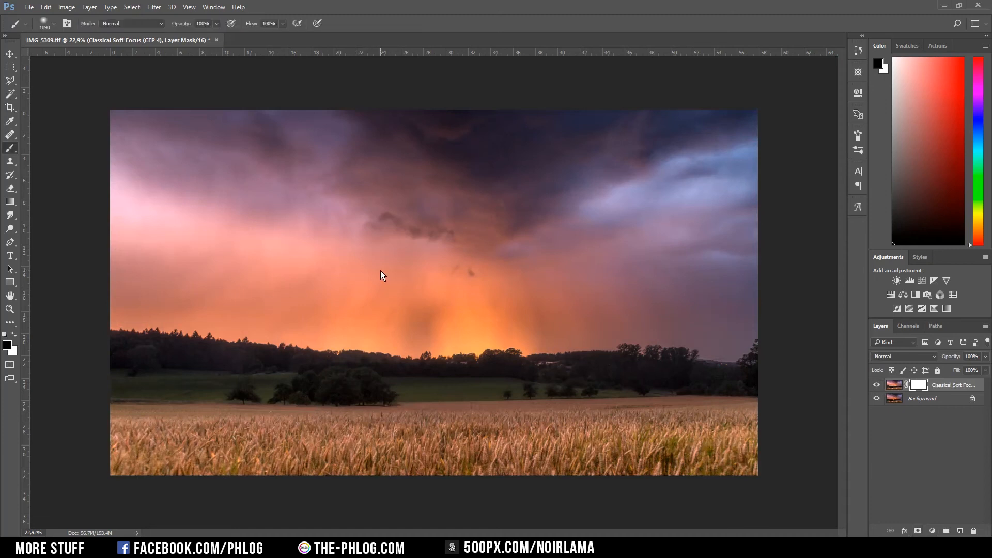
mouse_move(193, 404)
left_mouse_down()
mouse_move(276, 411)
mouse_move(427, 459)
mouse_move(665, 451)
mouse_move(823, 197)
mouse_move(762, 414)
mouse_move(745, 341)
left_mouse_up()
mouse_move(558, 142)
left_mouse_down()
mouse_move(426, 119)
mouse_move(126, 128)
mouse_move(789, 245)
mouse_move(597, 253)
left_mouse_up()
Compare the photo with and without the Classical Soft Focus layer and merge it into the background
left_click(876, 386)
left_click(876, 385)
key("ctrl+e")
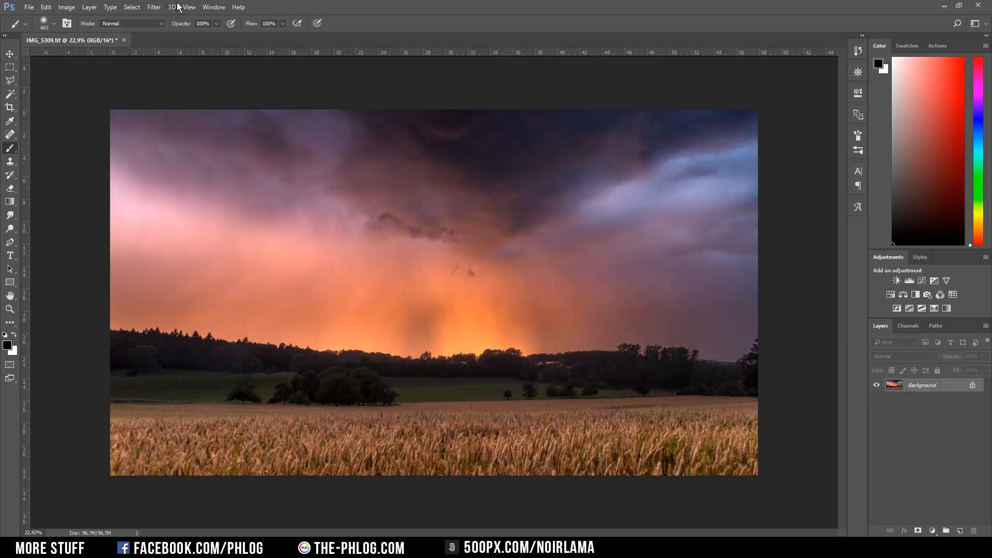
Reduce the photo's noise with the Nik Collection's Dfine 2 filter
left_click(157, 7)
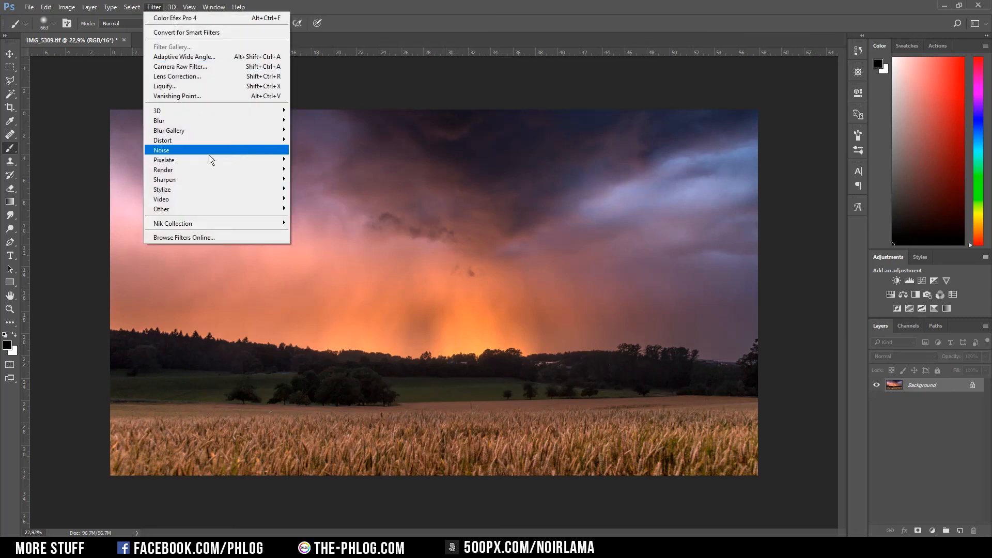
mouse_move(245, 227)
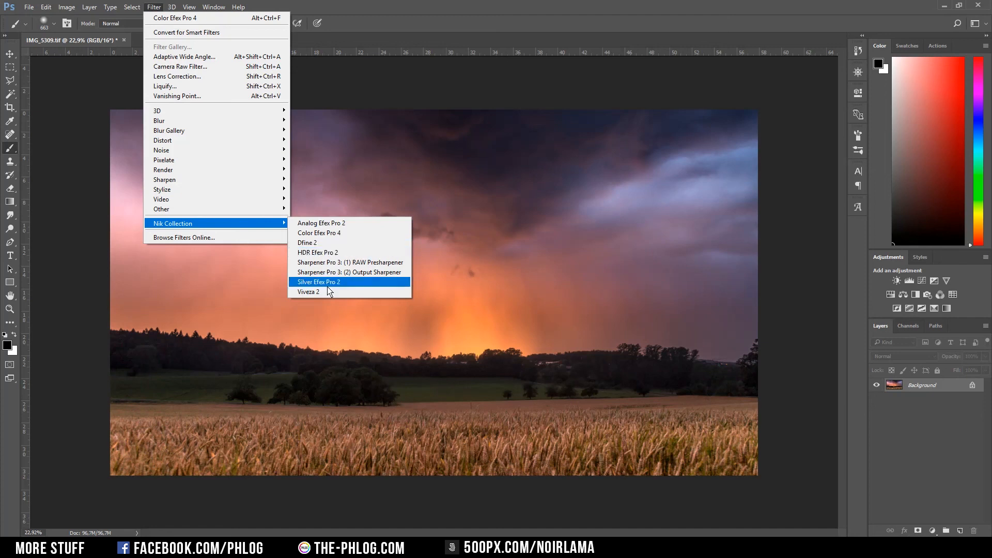
left_click(335, 243)
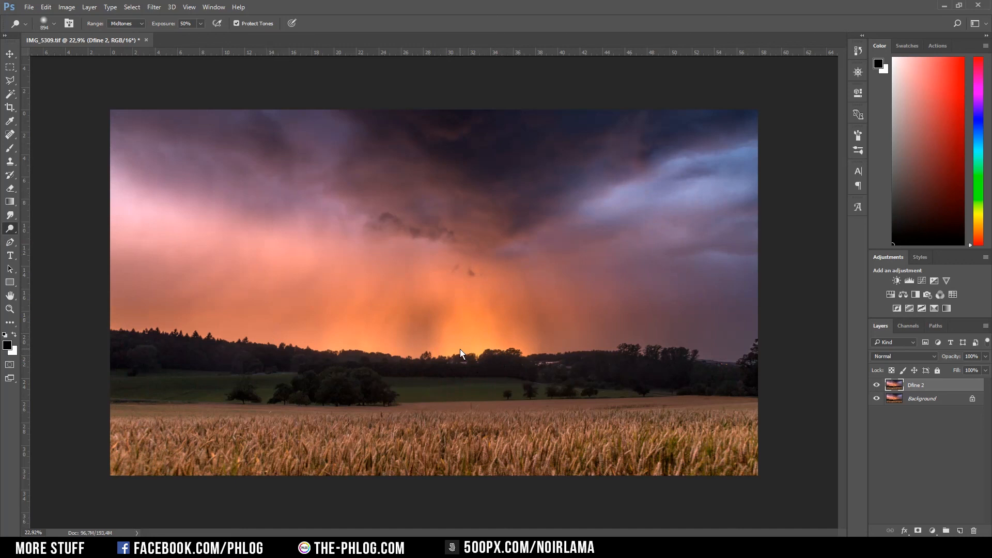
Brighten the glow at the horizon, the clouds at the right and the upper-left clouds with a large Dodge brush
right_click(10, 229)
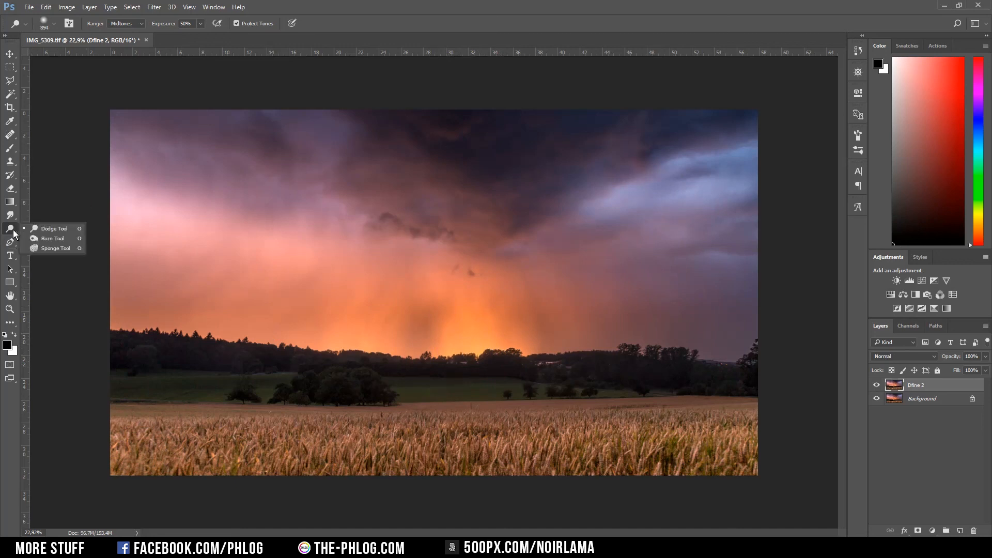
left_click(45, 230)
right_click(460, 337)
left_click_drag(443, 337, 479, 337)
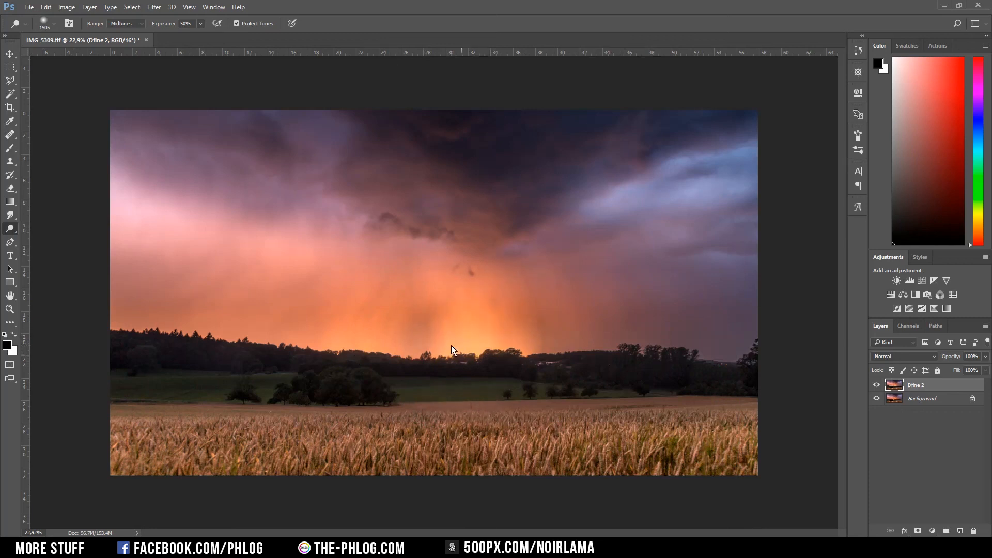
left_click_drag(699, 247, 649, 249)
mouse_move(308, 155)
left_mouse_down()
mouse_move(166, 172)
mouse_move(137, 145)
left_mouse_up()
Dodge the tree line and meadow on the left with a smaller brush, with the range set to Midtones
left_click_drag(241, 358, 226, 357)
left_click_drag(115, 323, 380, 355)
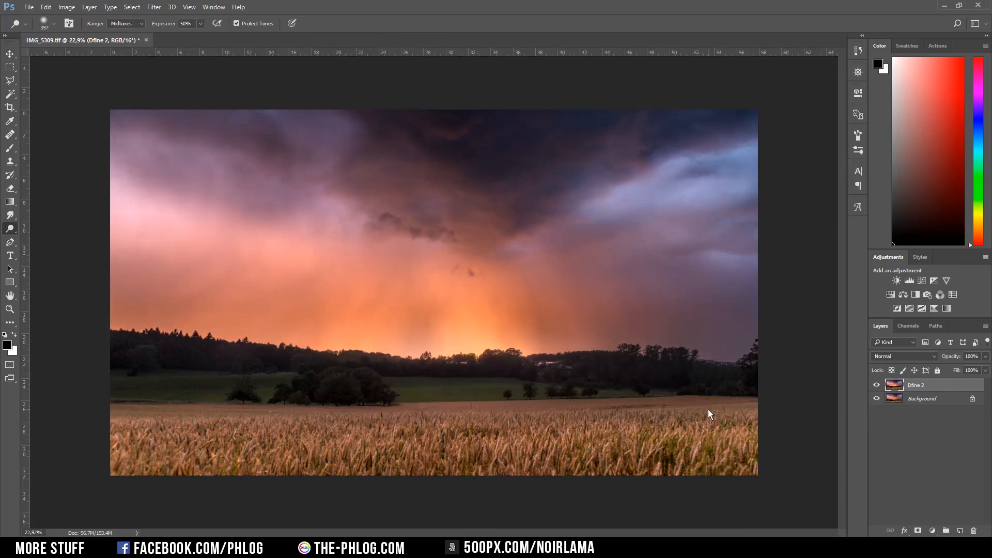
left_click(126, 24)
left_click(124, 46)
key("Up")
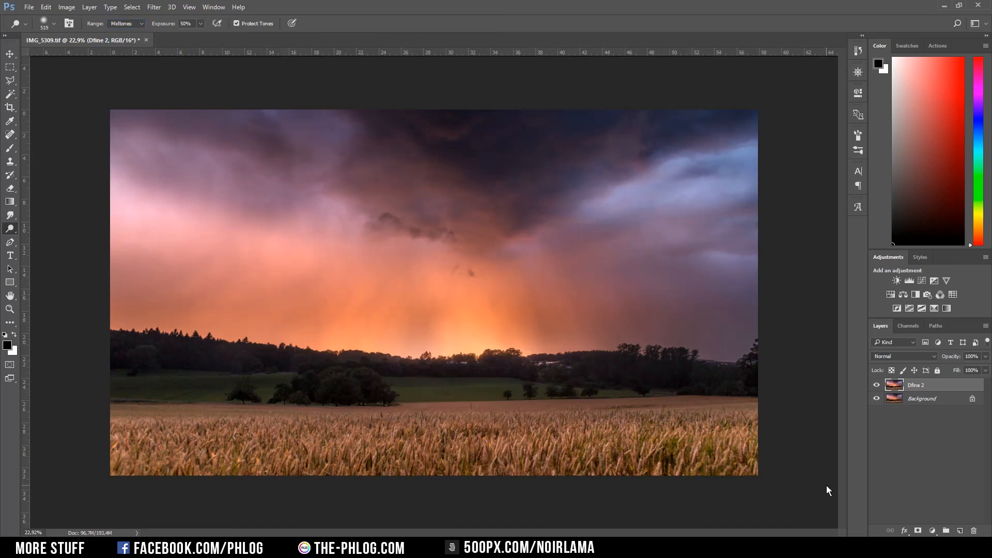